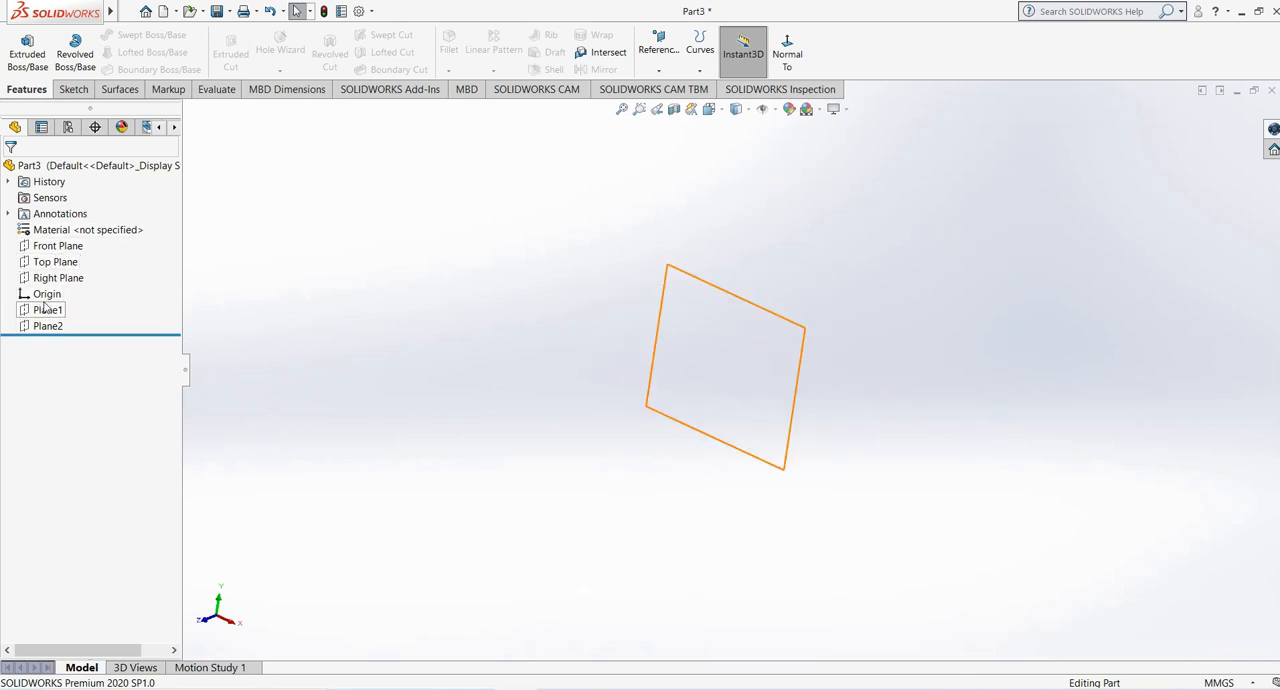
# - Show Plane1, Plane2 and the Front Plane in the graphics area
pyautogui.click(47, 309)
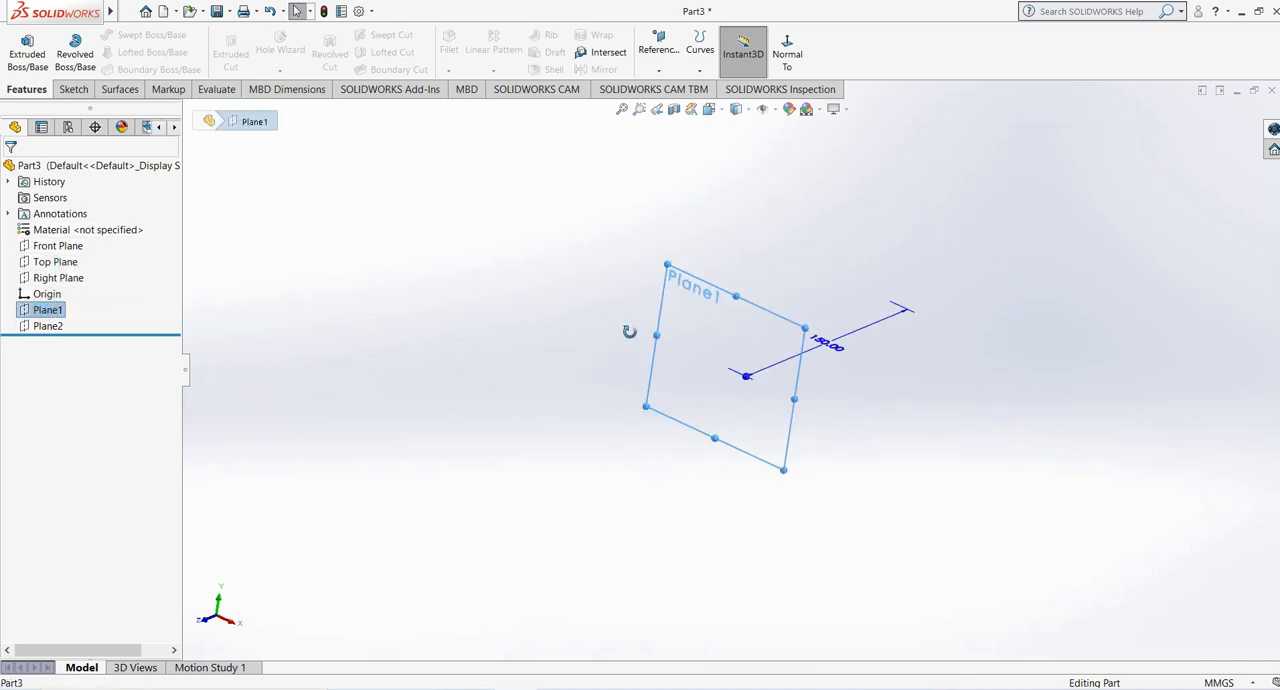
pyautogui.rightClick(53, 314)
pyautogui.click(46, 326)
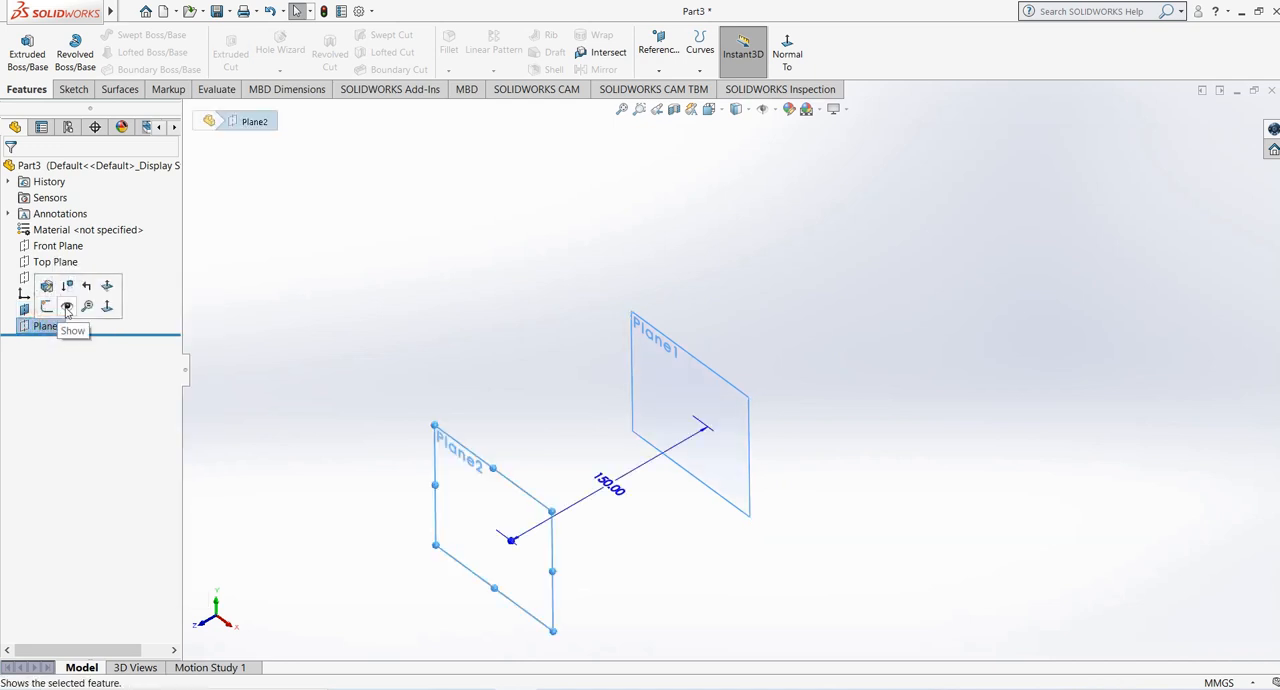
pyautogui.click(57, 246)
pyautogui.press('f')
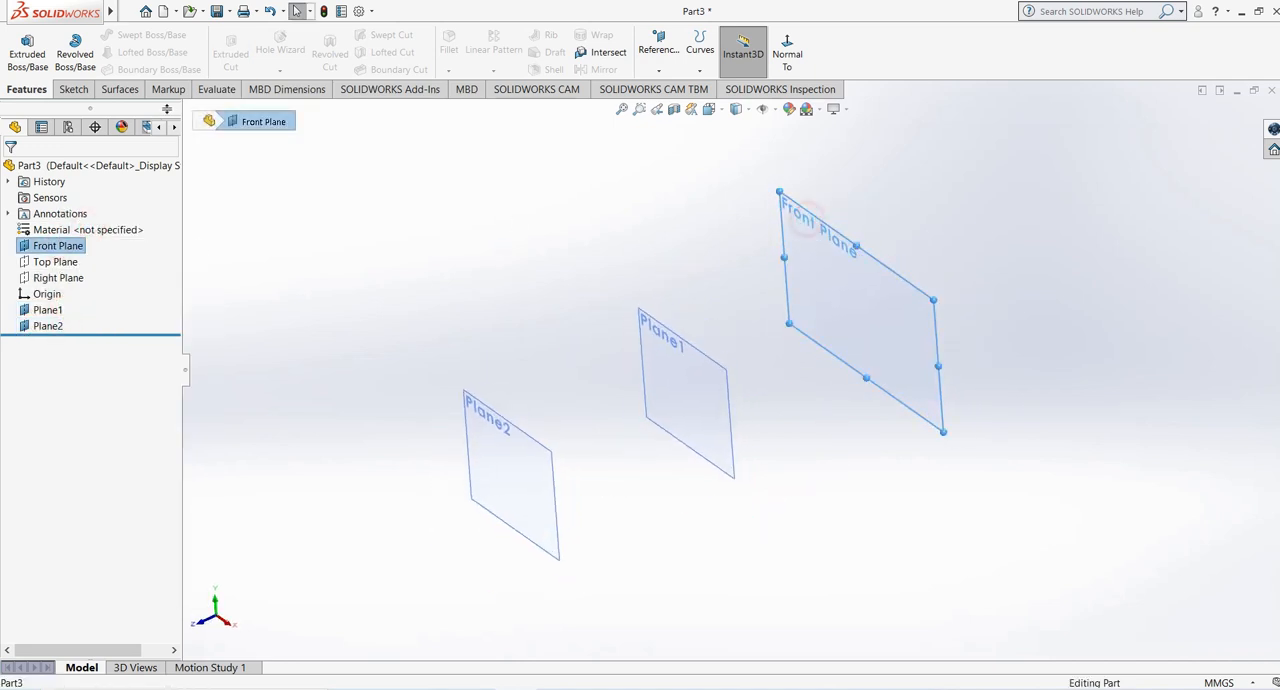
# - Sketch a center rectangle on the Front Plane, centred on the origin and slightly smaller than the displayed plane, and finish the sketch
pyautogui.click(73, 89)
pyautogui.click(20, 45)
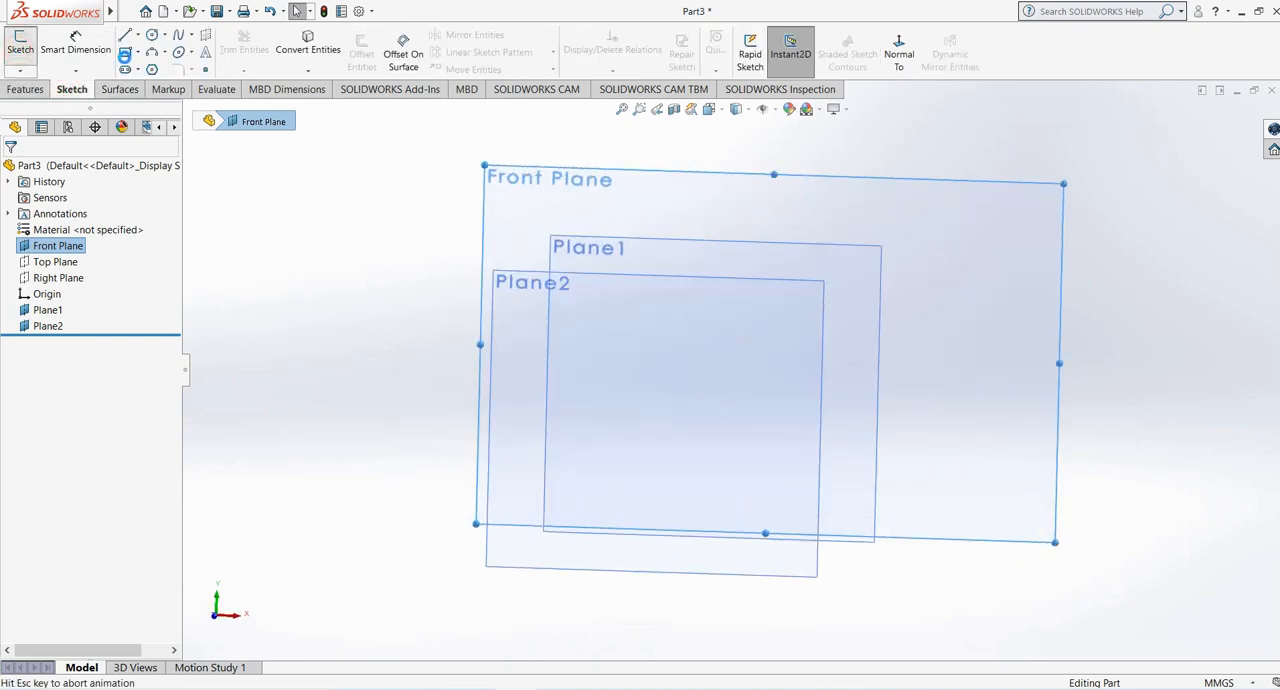
pyautogui.click(125, 52)
pyautogui.click(735, 369)
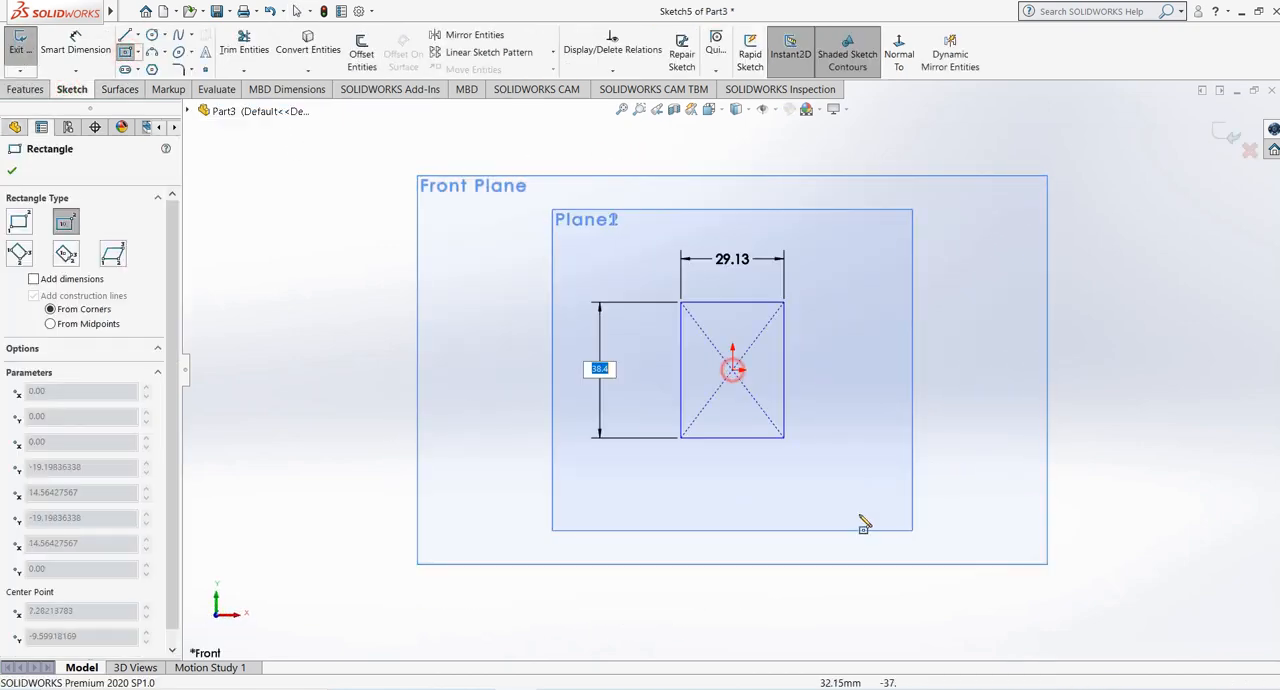
pyautogui.click(953, 563)
pyautogui.click(1222, 134)
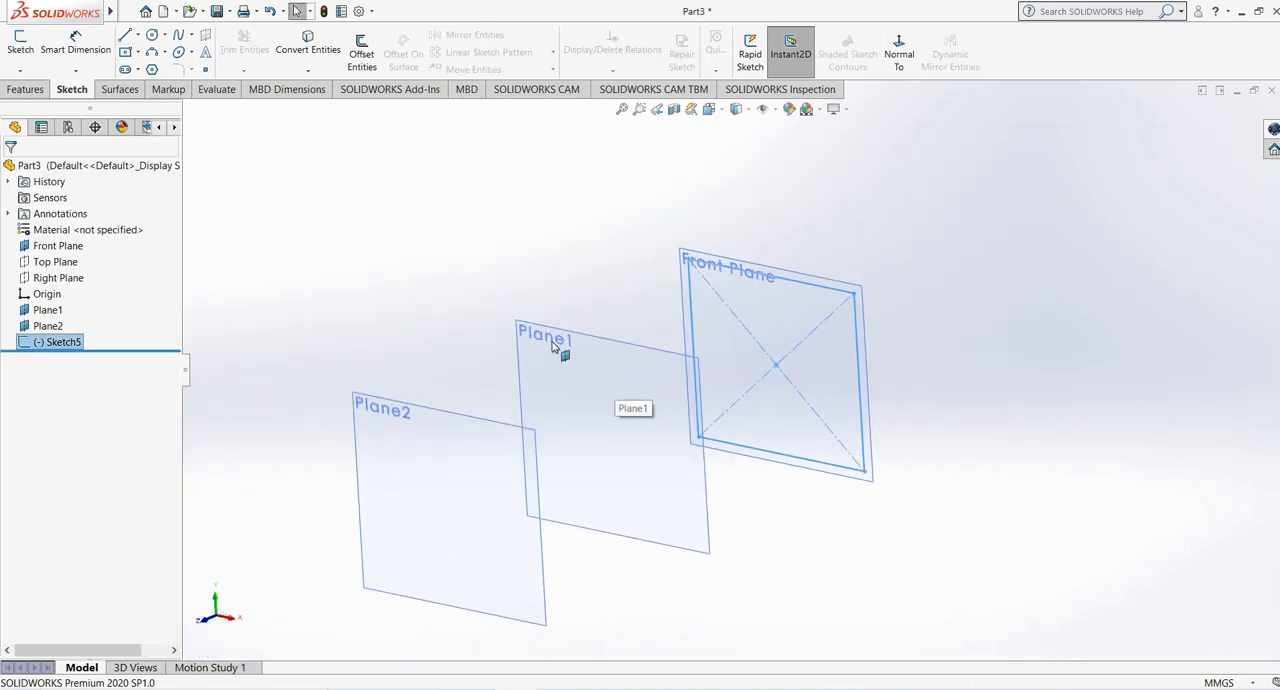
# - Sketch a six-sided polygon on Plane1, defined by its inscribed circle and centred on the origin, with sides about 47 mm long
pyautogui.click(553, 346)
pyautogui.click(20, 42)
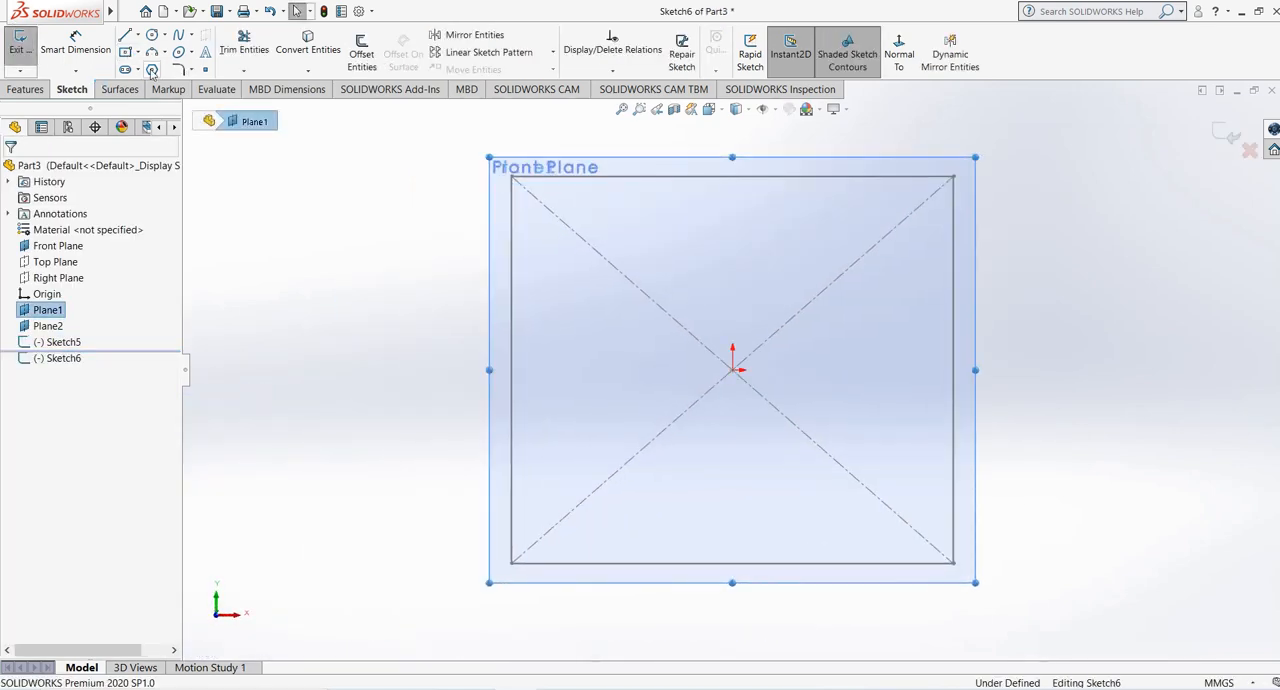
pyautogui.click(151, 69)
pyautogui.click(733, 370)
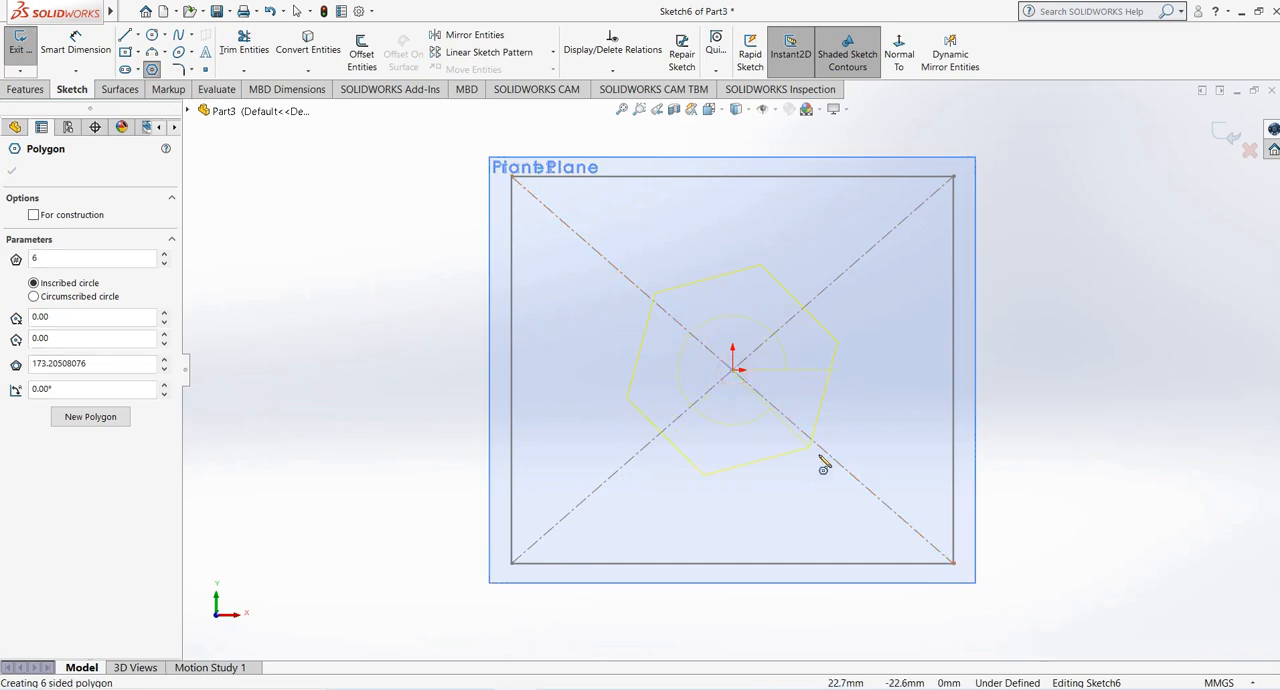
pyautogui.click(881, 459)
pyautogui.press('Escape')
# - Make one near-vertical side of the hexagon exactly vertical and finish the Plane1 sketch
pyautogui.click(878, 313)
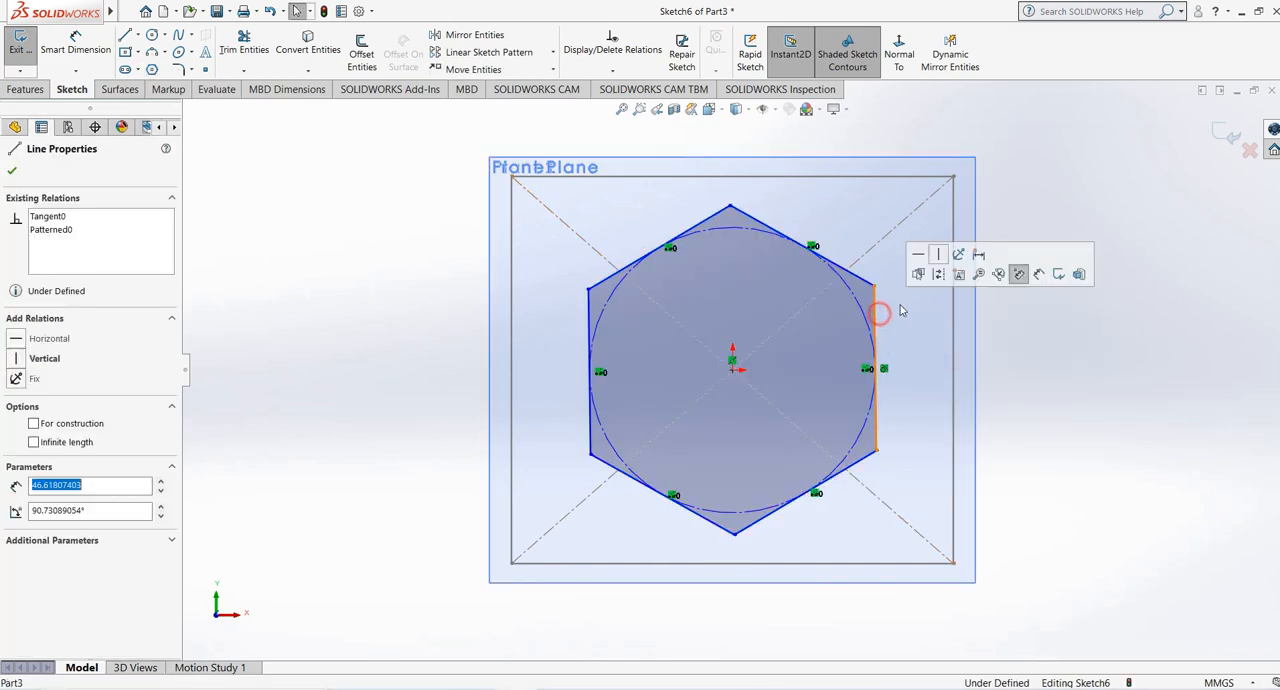
pyautogui.click(938, 254)
pyautogui.click(1134, 326)
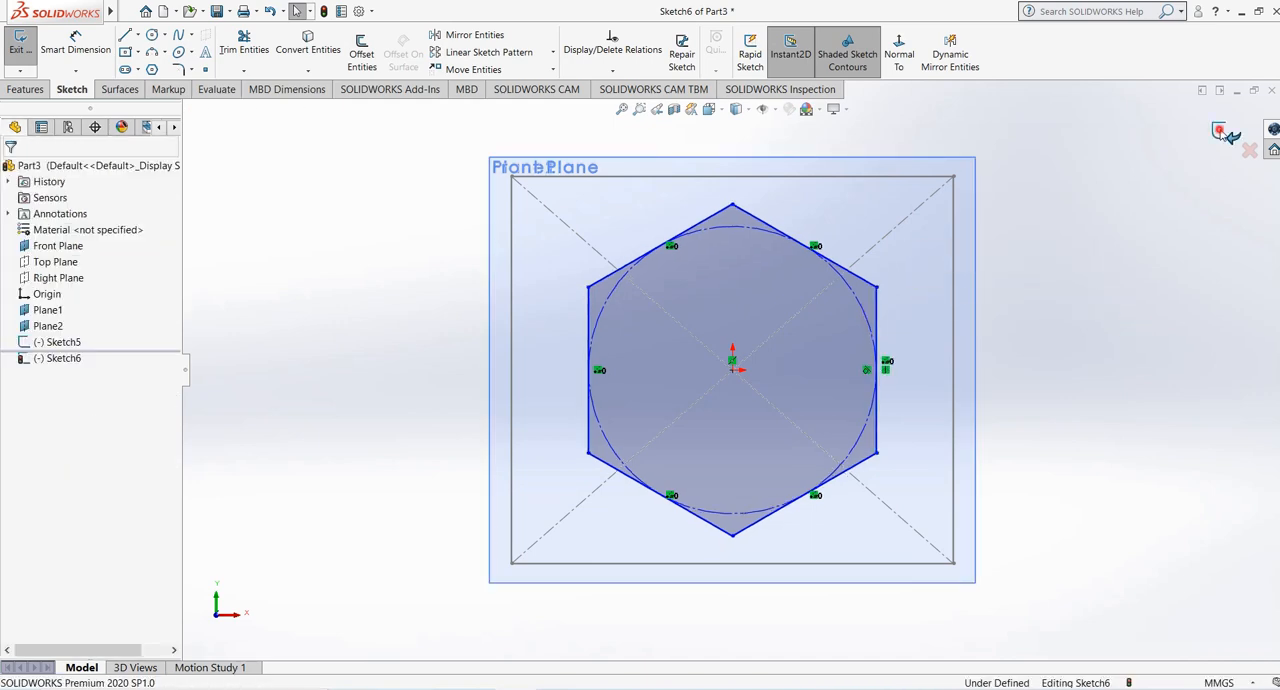
pyautogui.click(1220, 131)
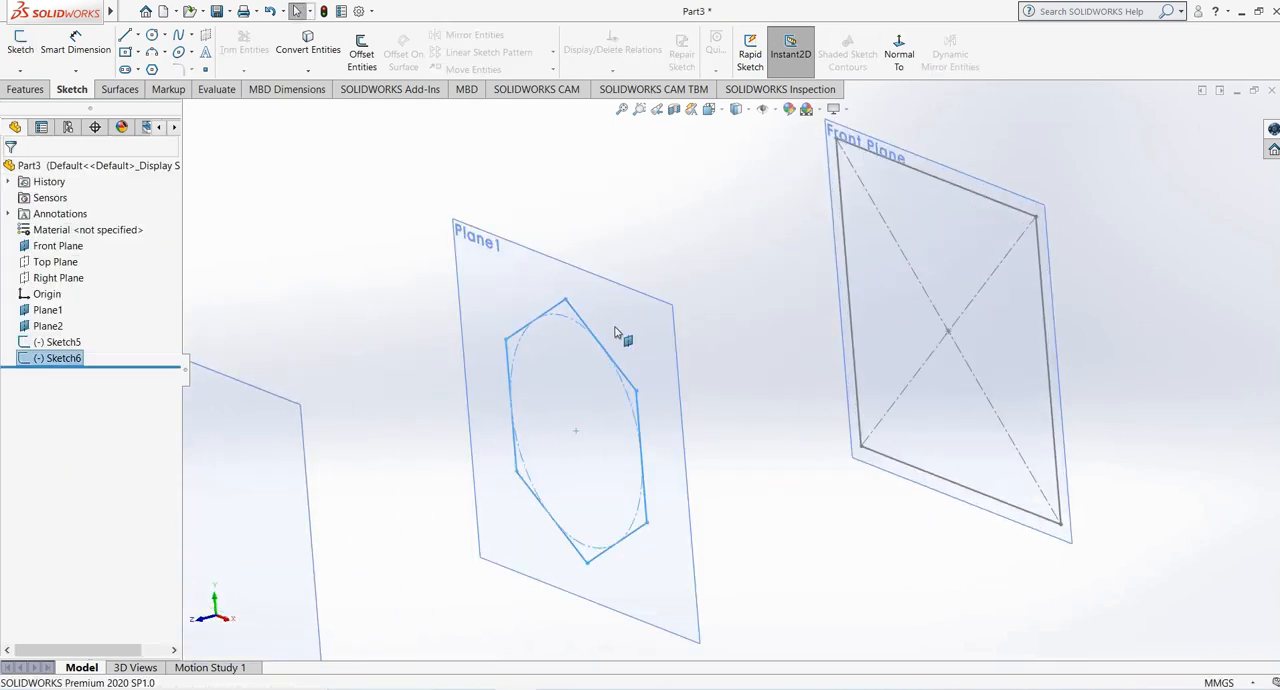
# - Sketch a center rectangle about 101 mm by 82 mm on Plane2, centred on the origin, and finish the sketch
pyautogui.click(243, 400)
pyautogui.press('f')
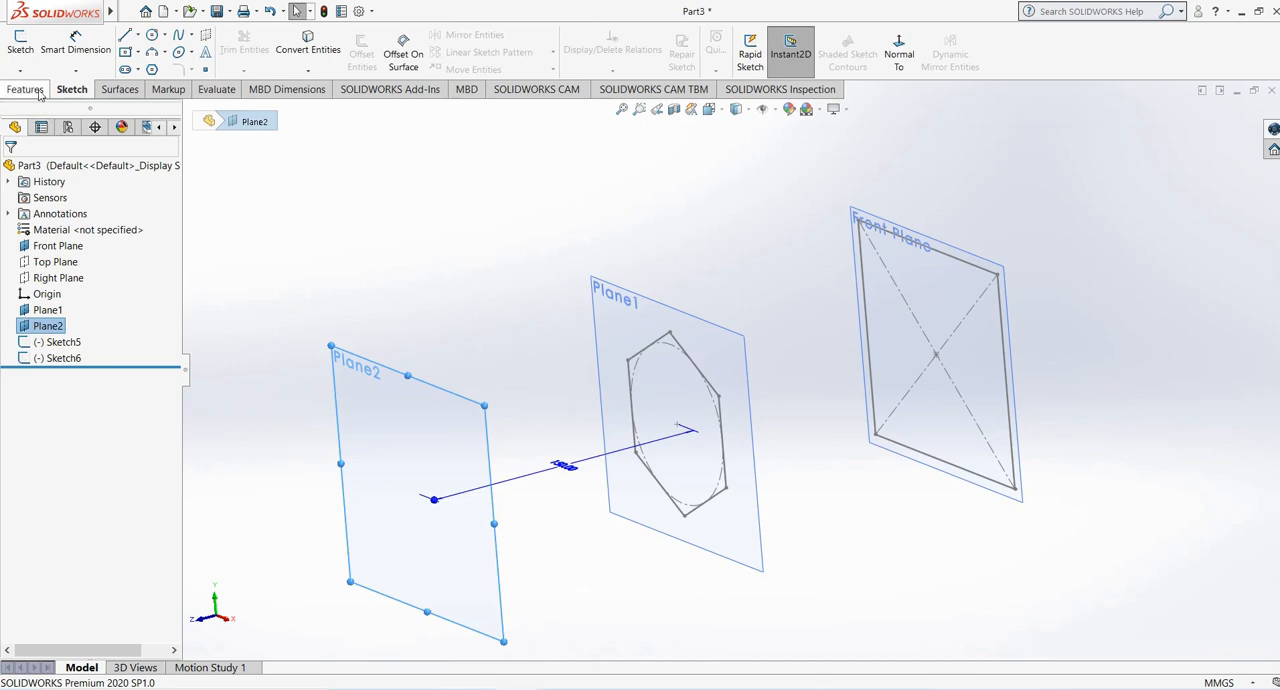
pyautogui.click(20, 42)
pyautogui.click(125, 51)
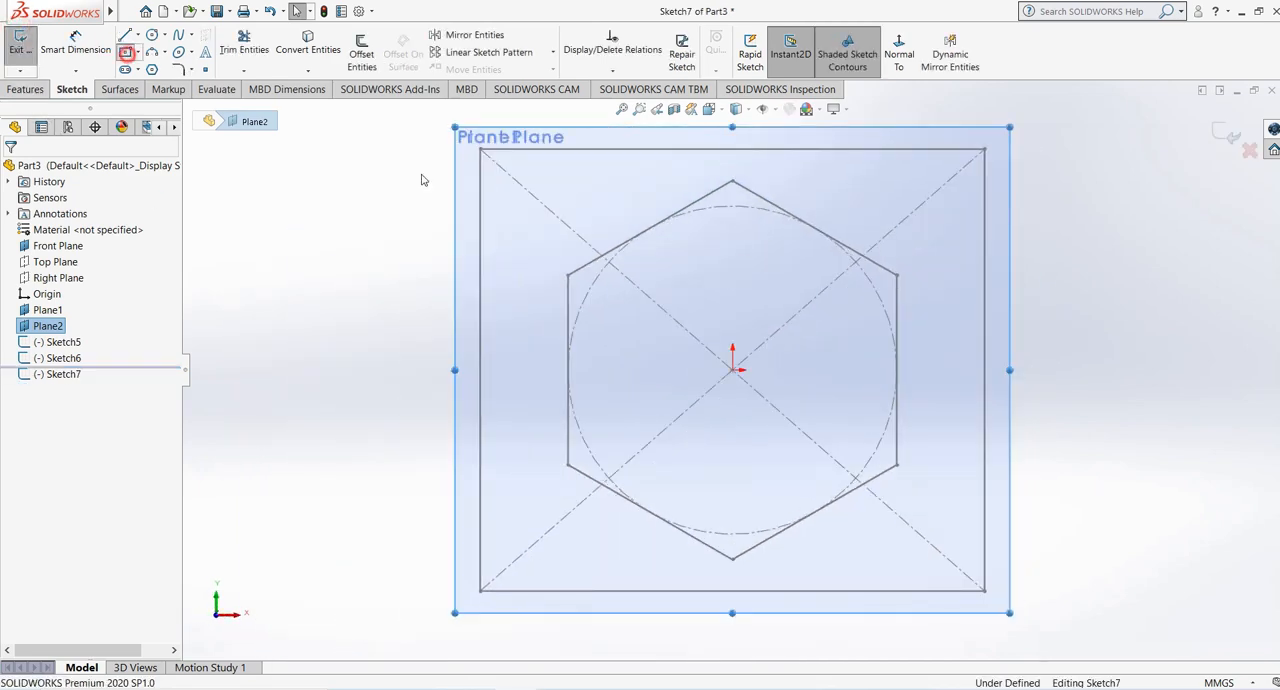
pyautogui.click(732, 369)
pyautogui.click(936, 535)
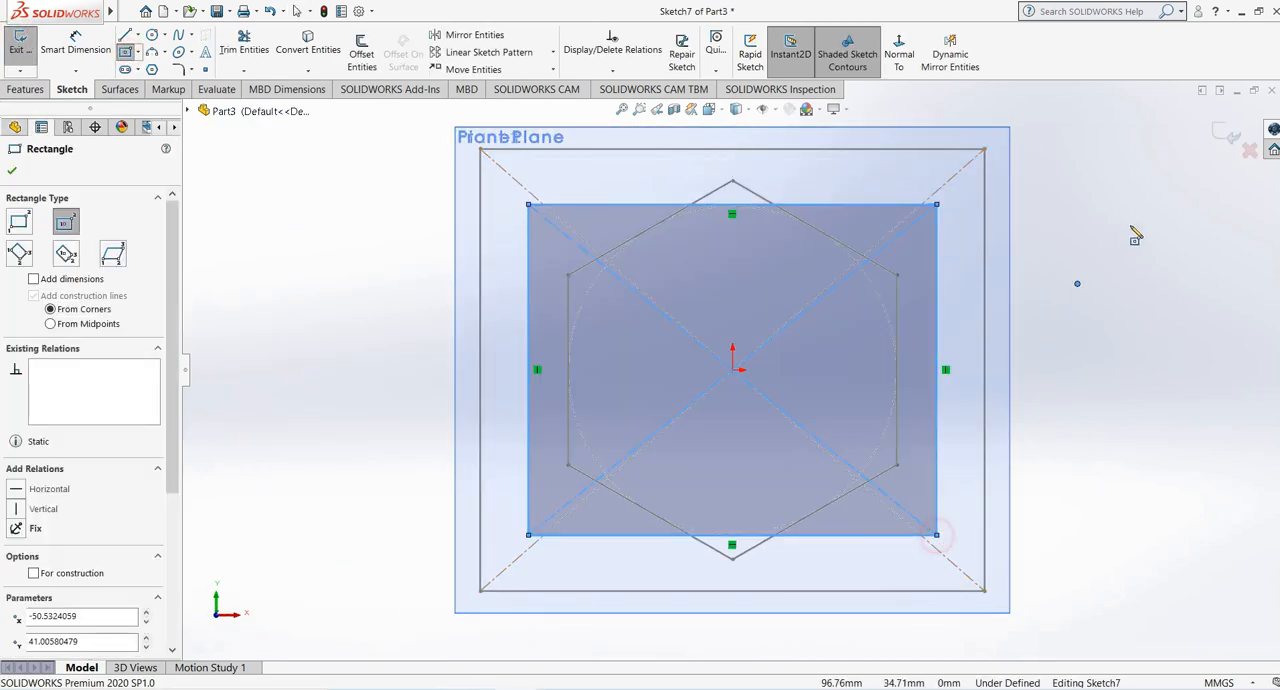
pyautogui.click(1222, 146)
# - Hide Plane2, Plane1 and the Front Plane so only the three sketches are displayed
pyautogui.moveTo(846, 255)
pyautogui.mouseDown(button='middle')
pyautogui.moveTo(729, 283)
pyautogui.moveTo(725, 312)
pyautogui.mouseUp(button='middle')
pyautogui.scroll(2, 643, 337)
pyautogui.click(530, 318)
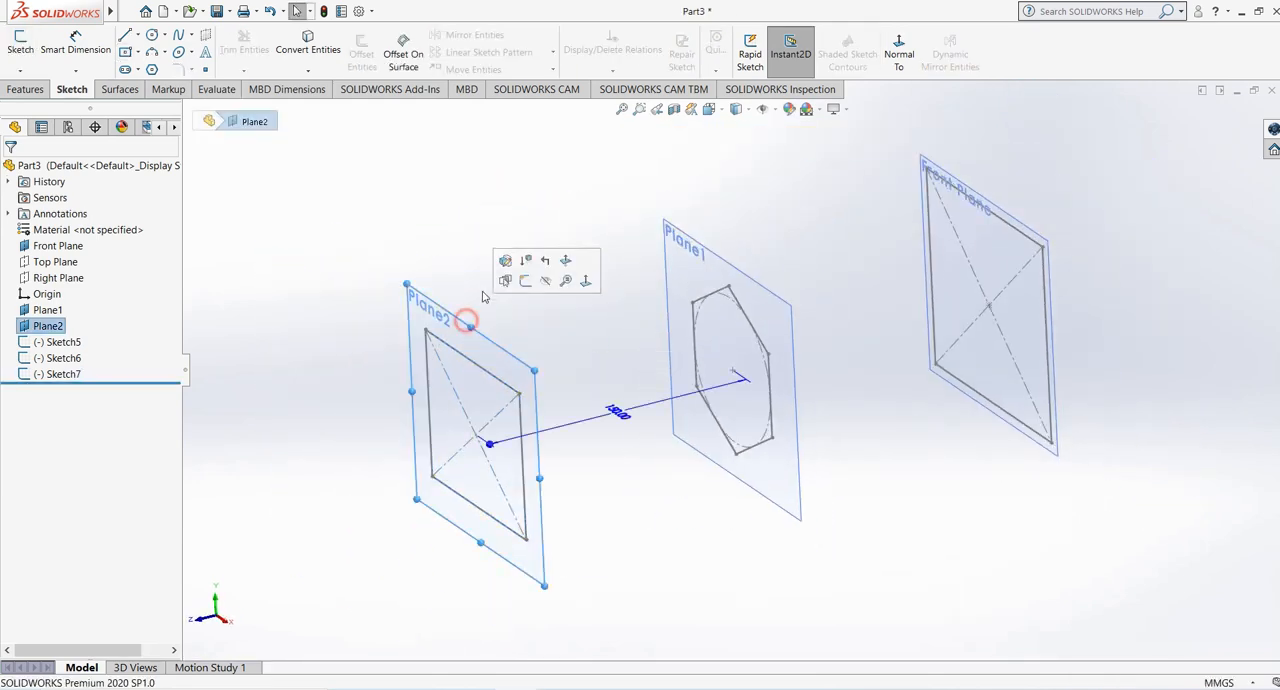
pyautogui.click(543, 283)
pyautogui.click(695, 249)
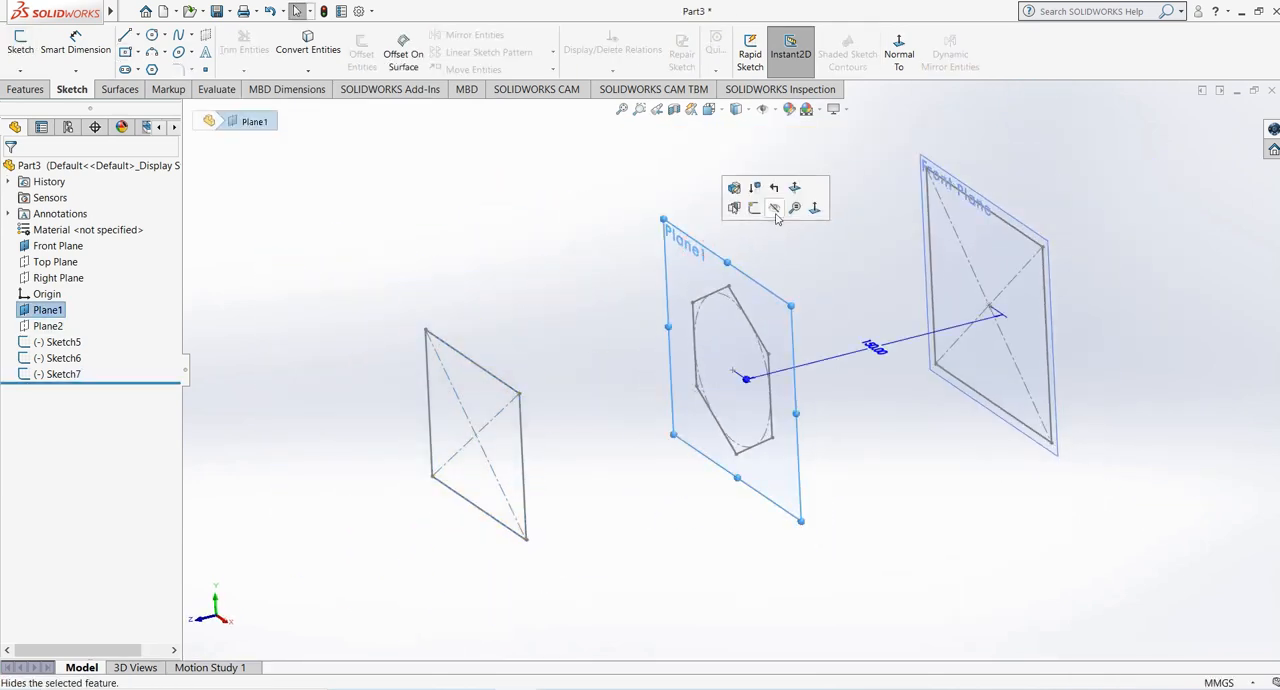
pyautogui.click(776, 212)
pyautogui.click(955, 186)
pyautogui.click(1036, 141)
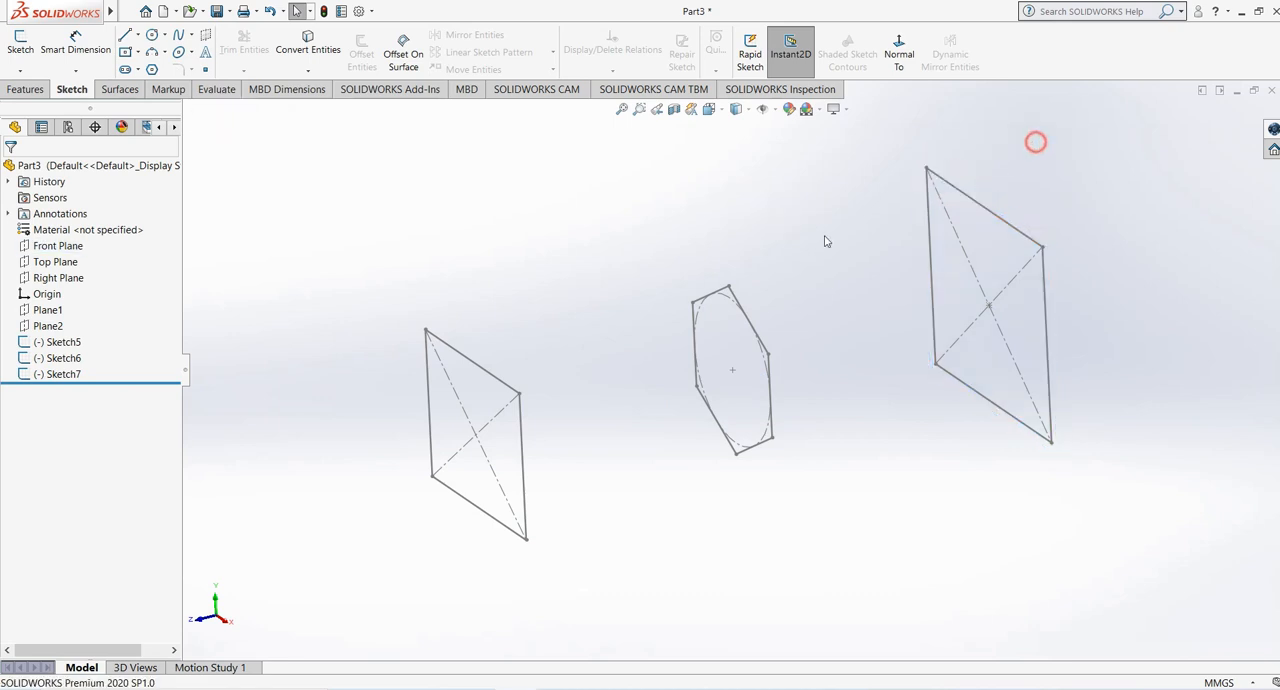
# - Start a Lofted Boss/Base with the Front Plane rectangle, the Plane1 hexagon and the Plane2 rectangle as profiles, in that order
pyautogui.moveTo(823, 239)
pyautogui.mouseDown(button='middle')
pyautogui.moveTo(834, 226)
pyautogui.moveTo(827, 263)
pyautogui.mouseUp(button='middle')
pyautogui.scroll(2, 780, 285)
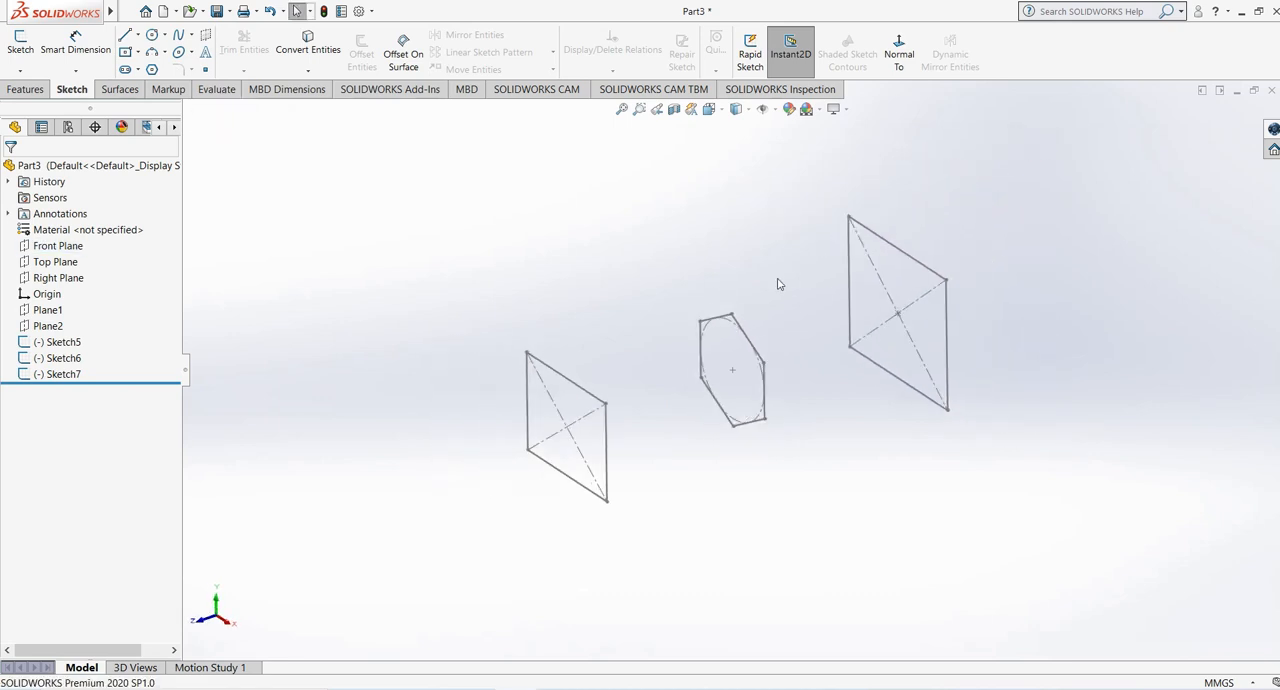
pyautogui.click(17, 90)
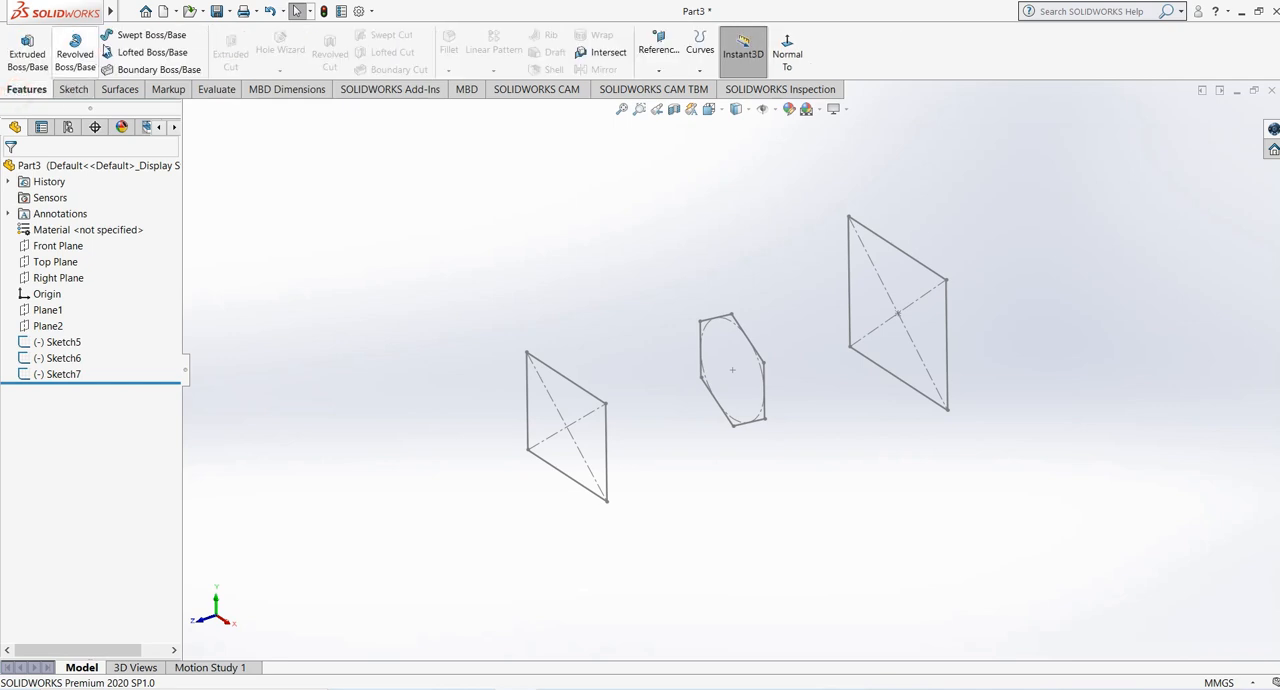
pyautogui.click(152, 53)
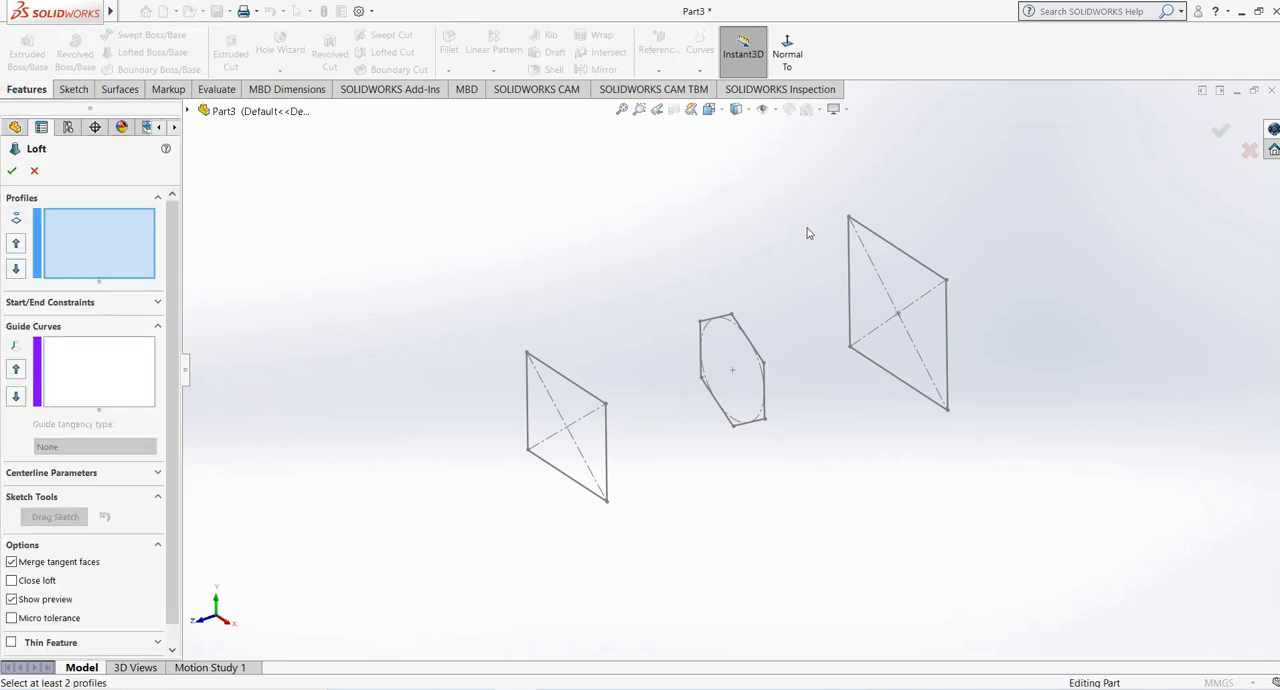
pyautogui.click(889, 247)
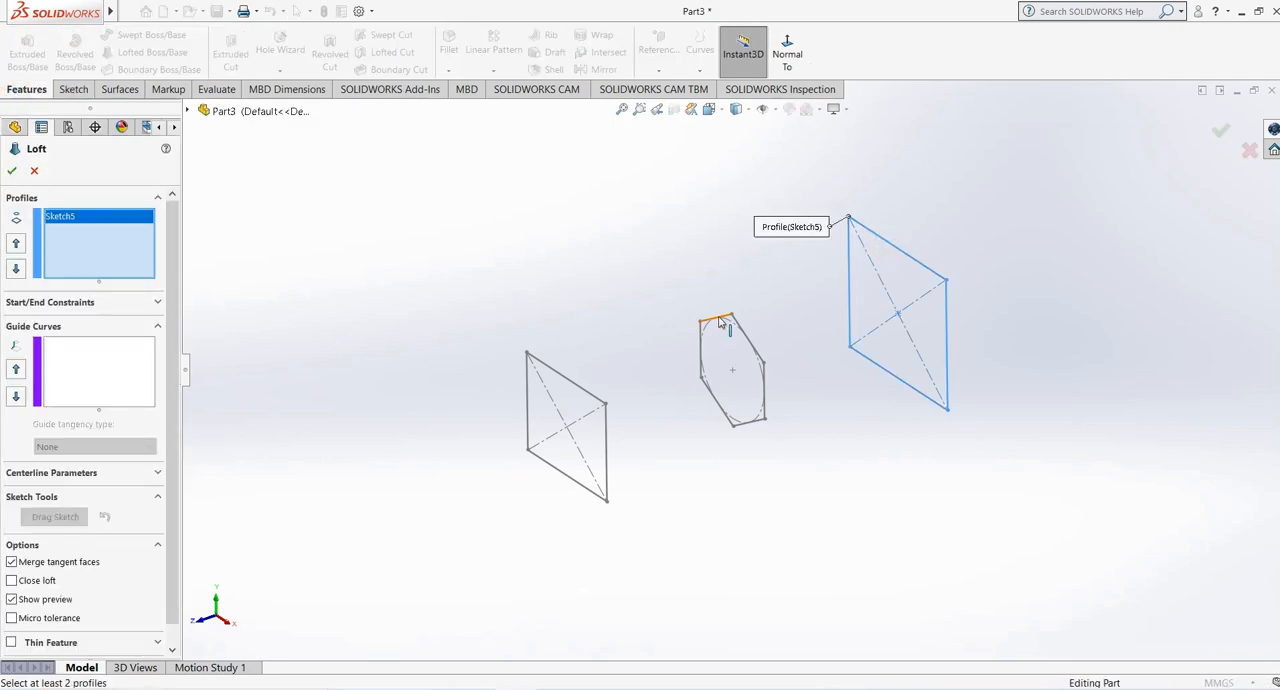
pyautogui.click(719, 320)
pyautogui.moveTo(558, 372)
pyautogui.mouseDown(button='middle')
pyautogui.moveTo(666, 306)
pyautogui.moveTo(586, 378)
pyautogui.mouseUp(button='middle')
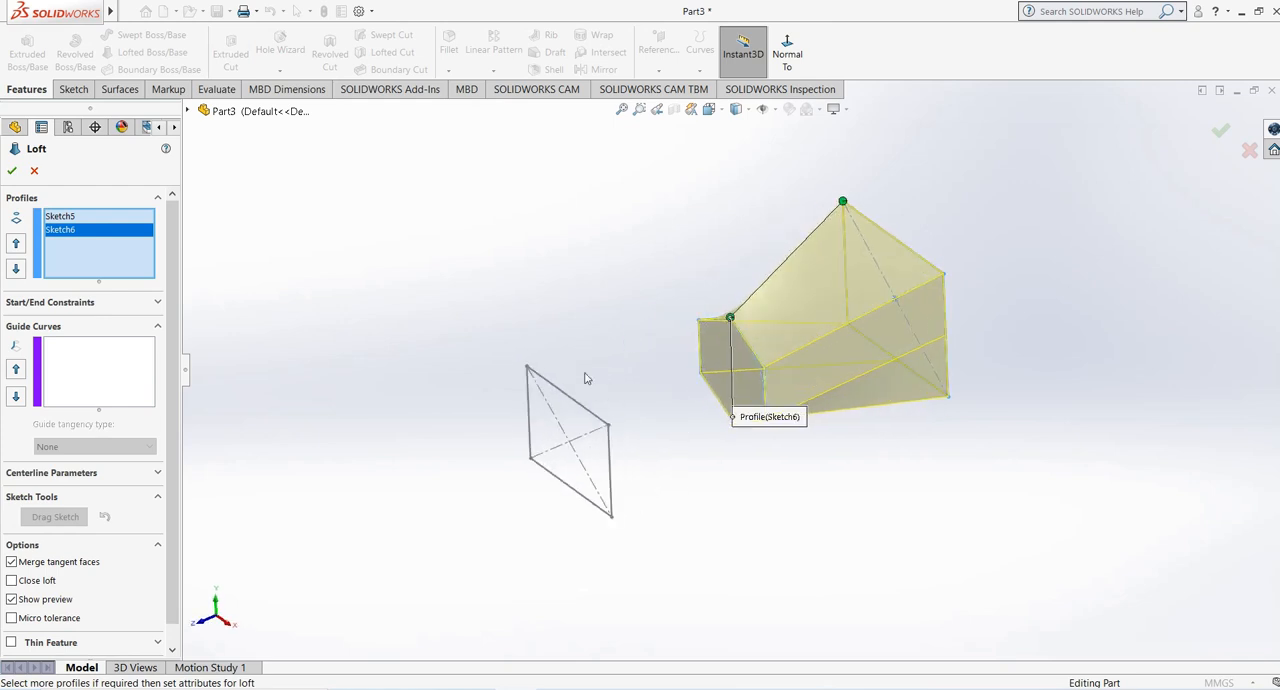
pyautogui.click(578, 408)
# - Try the middle loft connector at other hexagon vertices, then return it to the top vertex
pyautogui.moveTo(543, 343)
pyautogui.mouseDown(button='middle')
pyautogui.moveTo(474, 289)
pyautogui.moveTo(846, 363)
pyautogui.moveTo(749, 357)
pyautogui.mouseUp(button='middle')
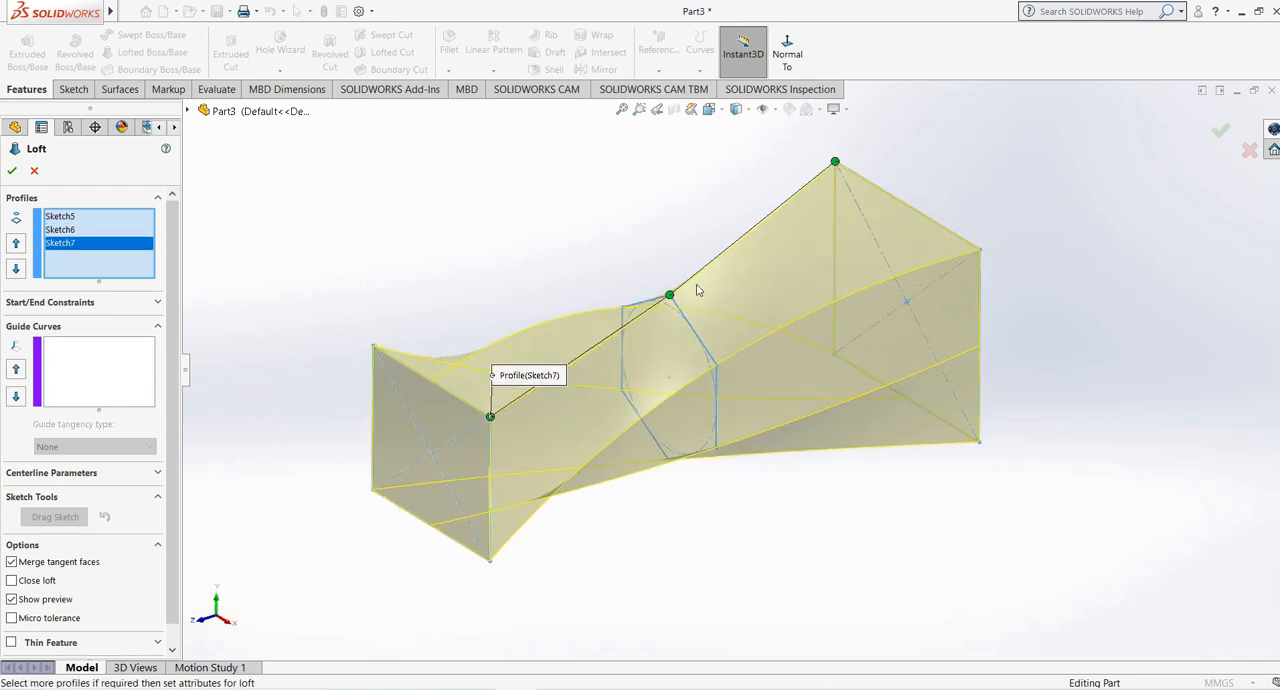
pyautogui.moveTo(670, 297); pyautogui.dragTo(677, 330)
pyautogui.moveTo(718, 367); pyautogui.dragTo(644, 421)
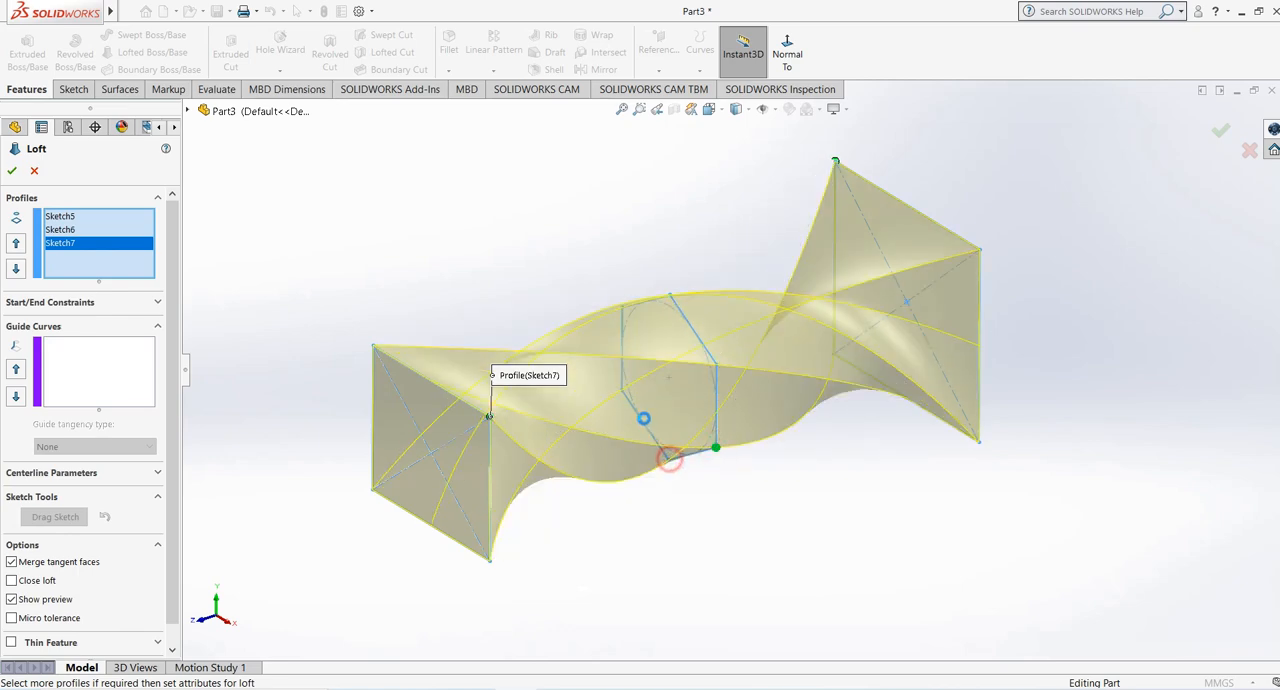
pyautogui.moveTo(712, 450); pyautogui.dragTo(669, 296)
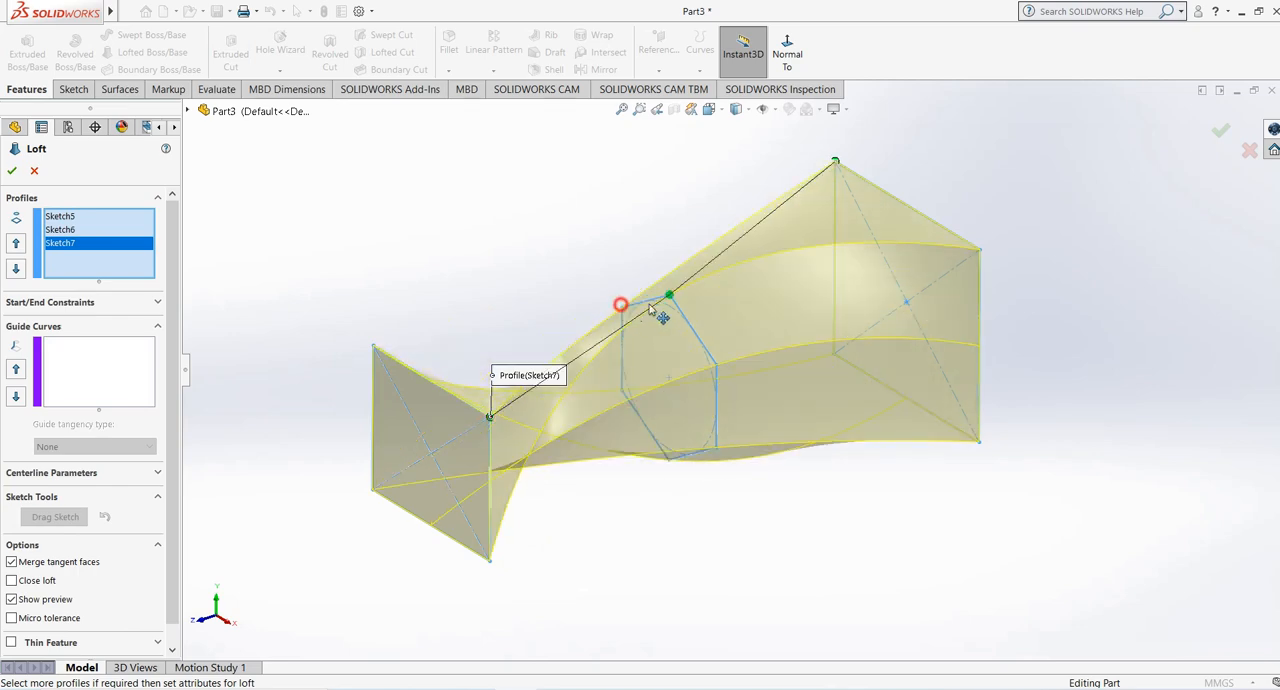
# - Set the loft's start and end constraints to Normal To Profile and create the loft
pyautogui.click(86, 300)
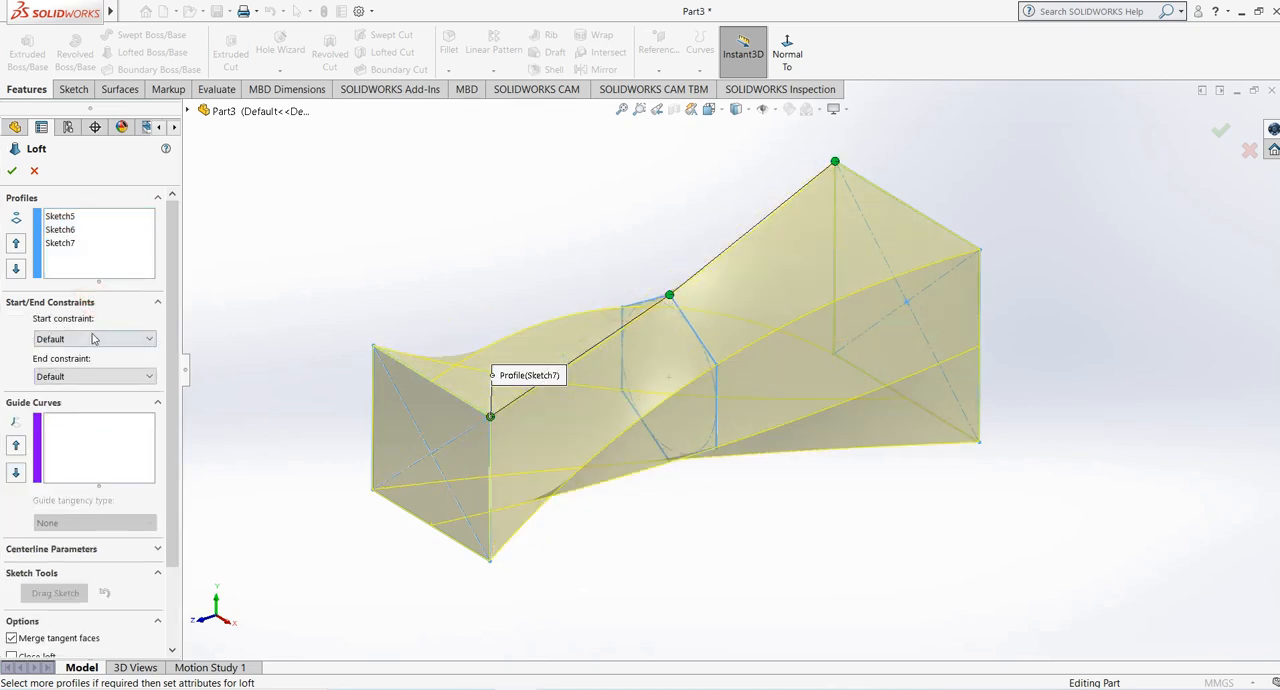
pyautogui.click(94, 339)
pyautogui.click(78, 388)
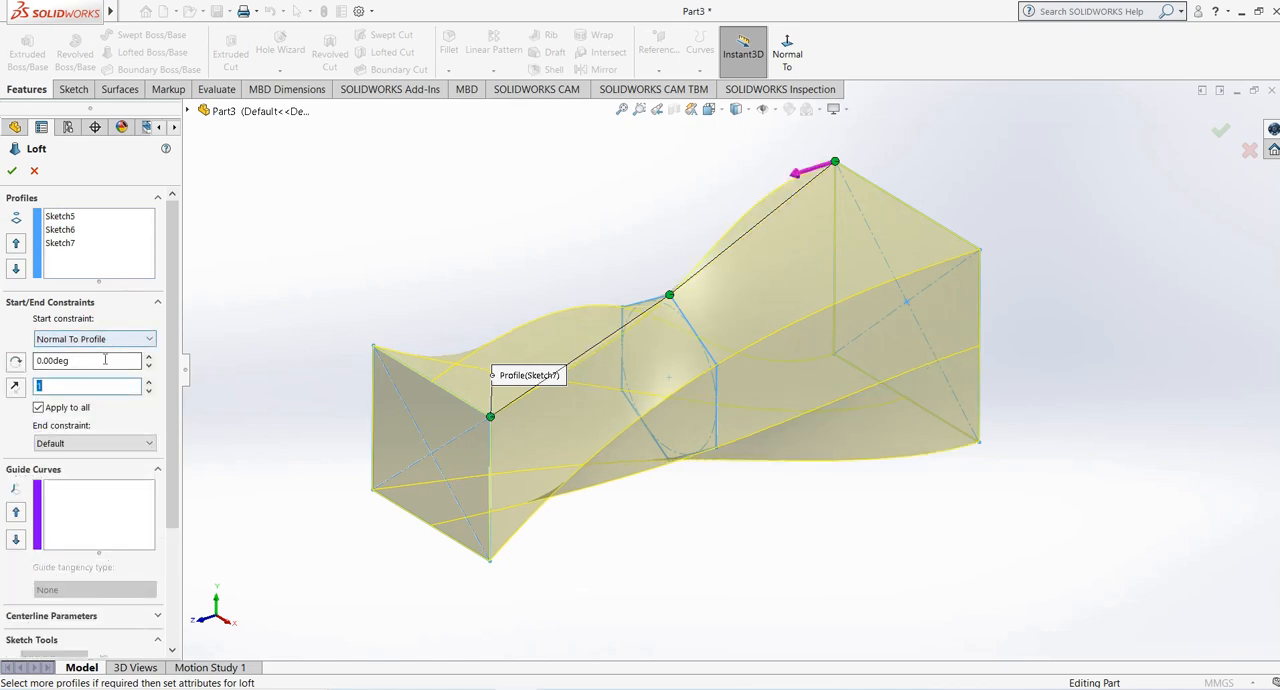
pyautogui.click(70, 443)
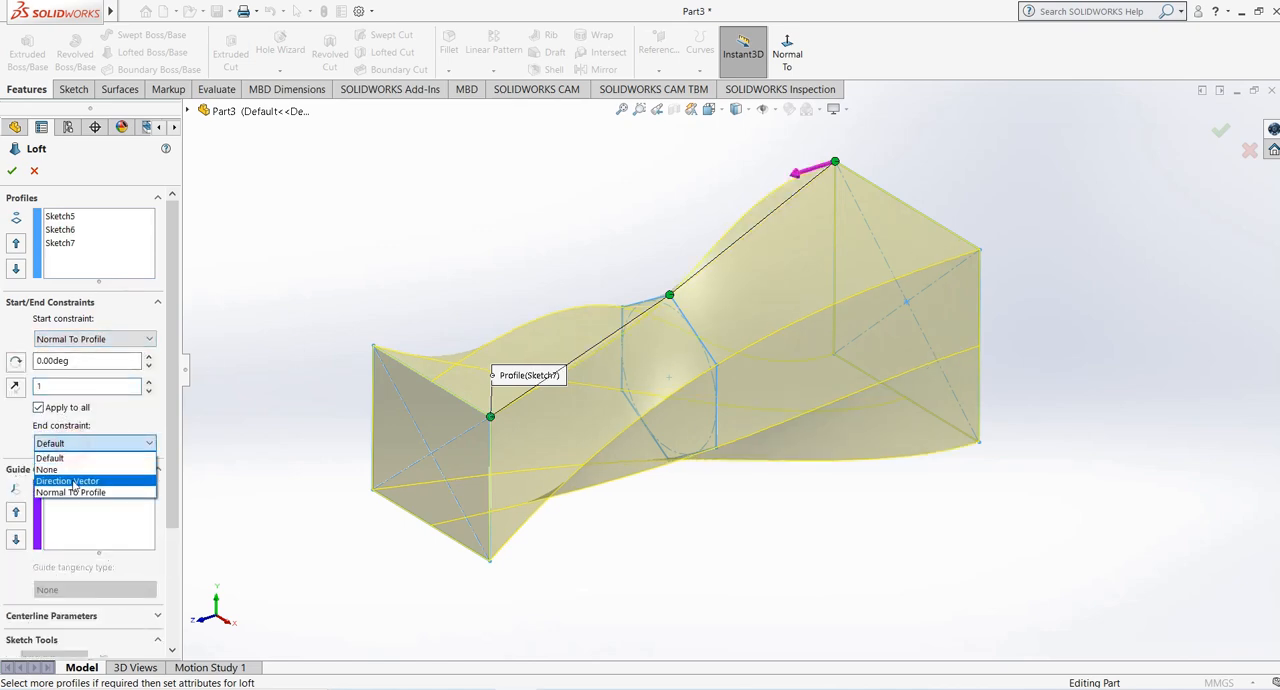
pyautogui.click(71, 491)
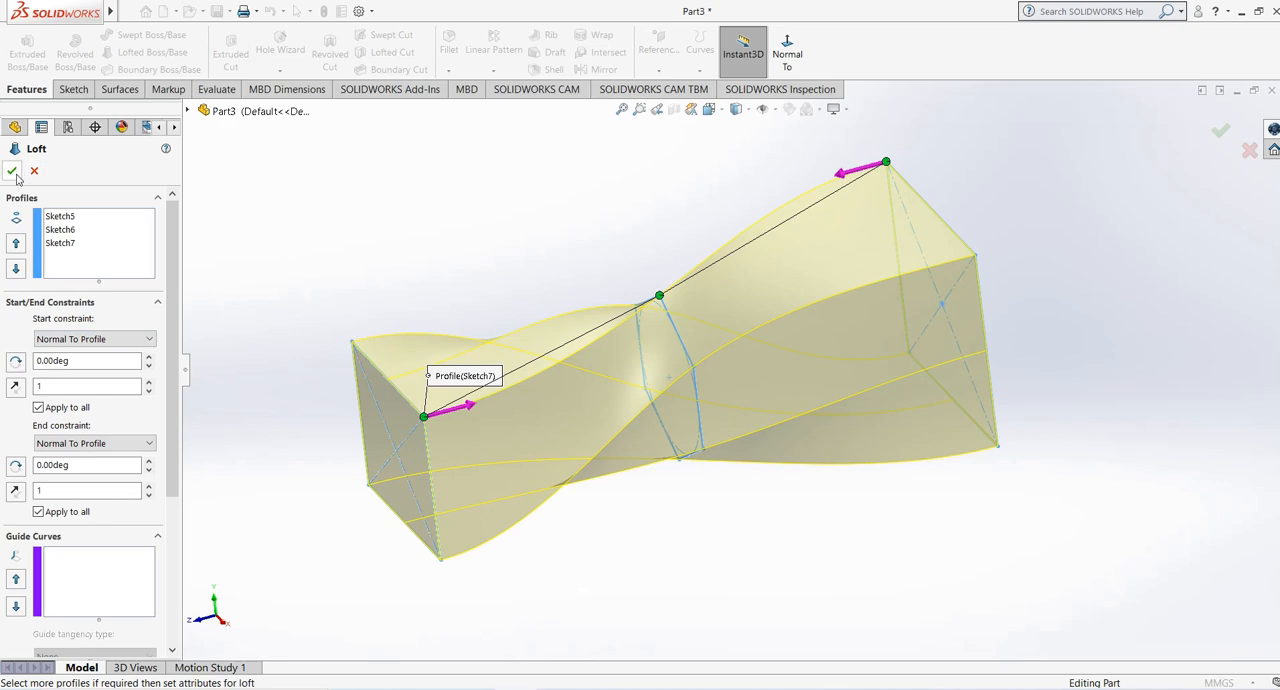
pyautogui.moveTo(402, 281); pyautogui.dragTo(421, 284, button='middle')
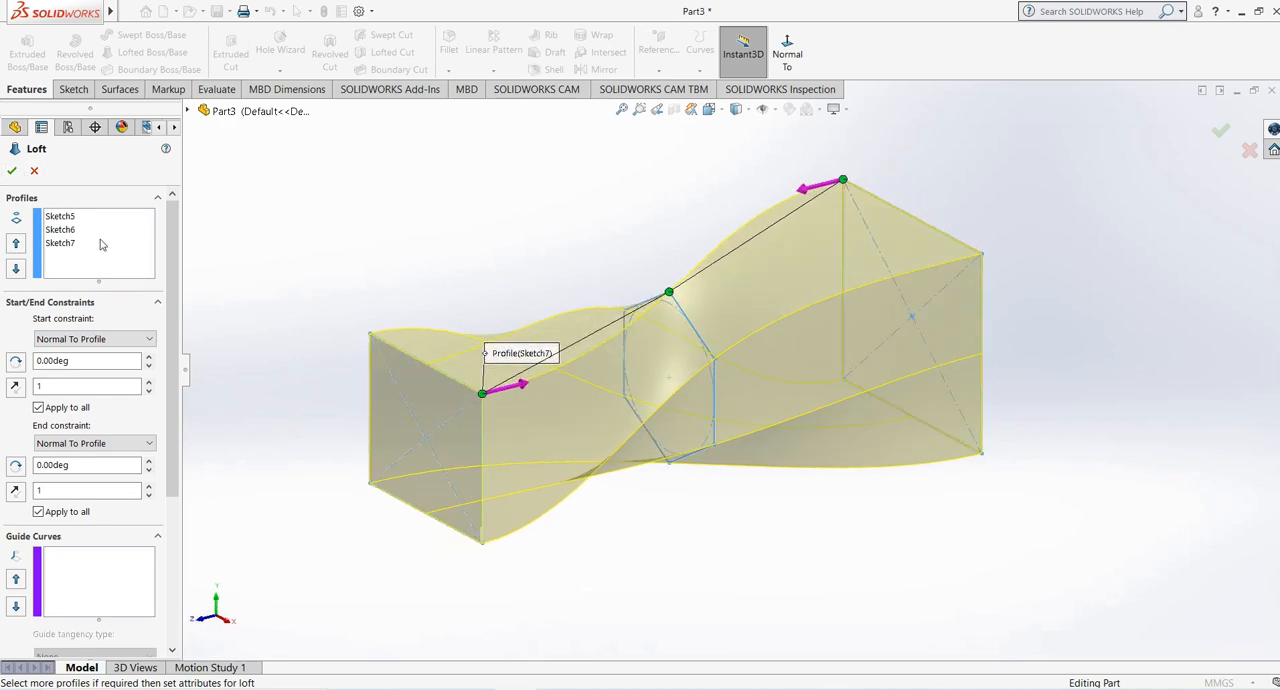
pyautogui.moveTo(591, 247); pyautogui.dragTo(594, 258, button='middle')
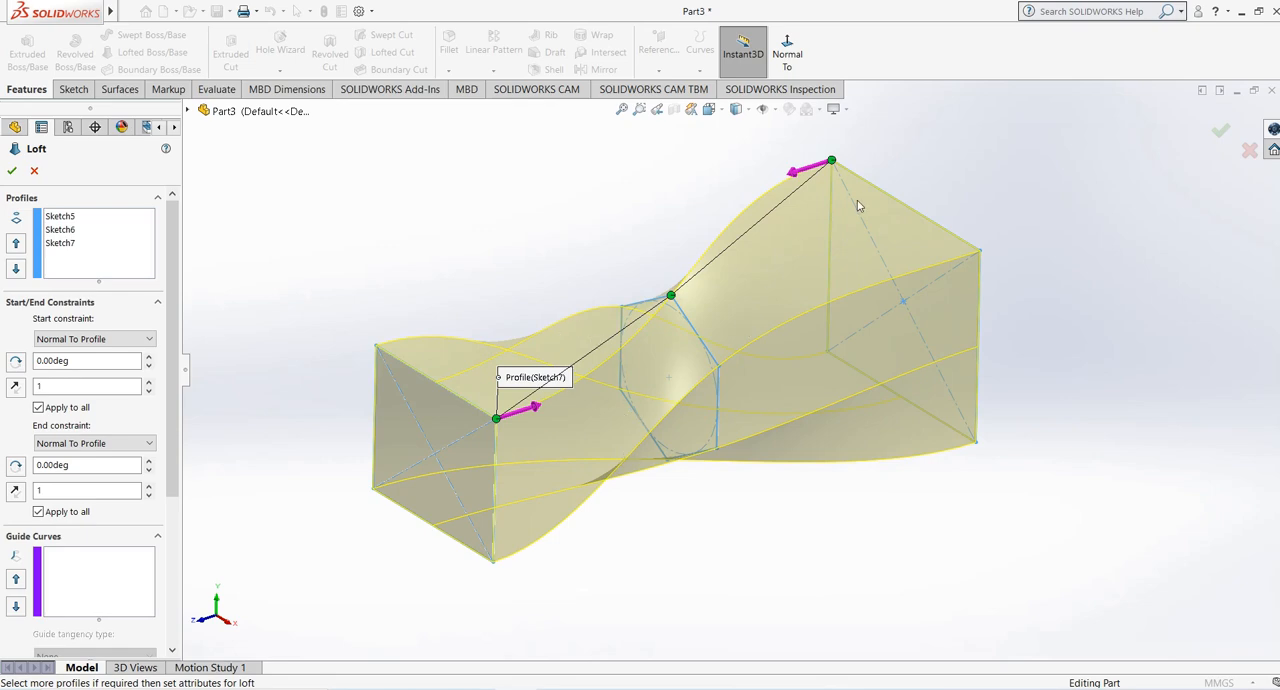
pyautogui.moveTo(857, 205); pyautogui.dragTo(882, 193, button='middle')
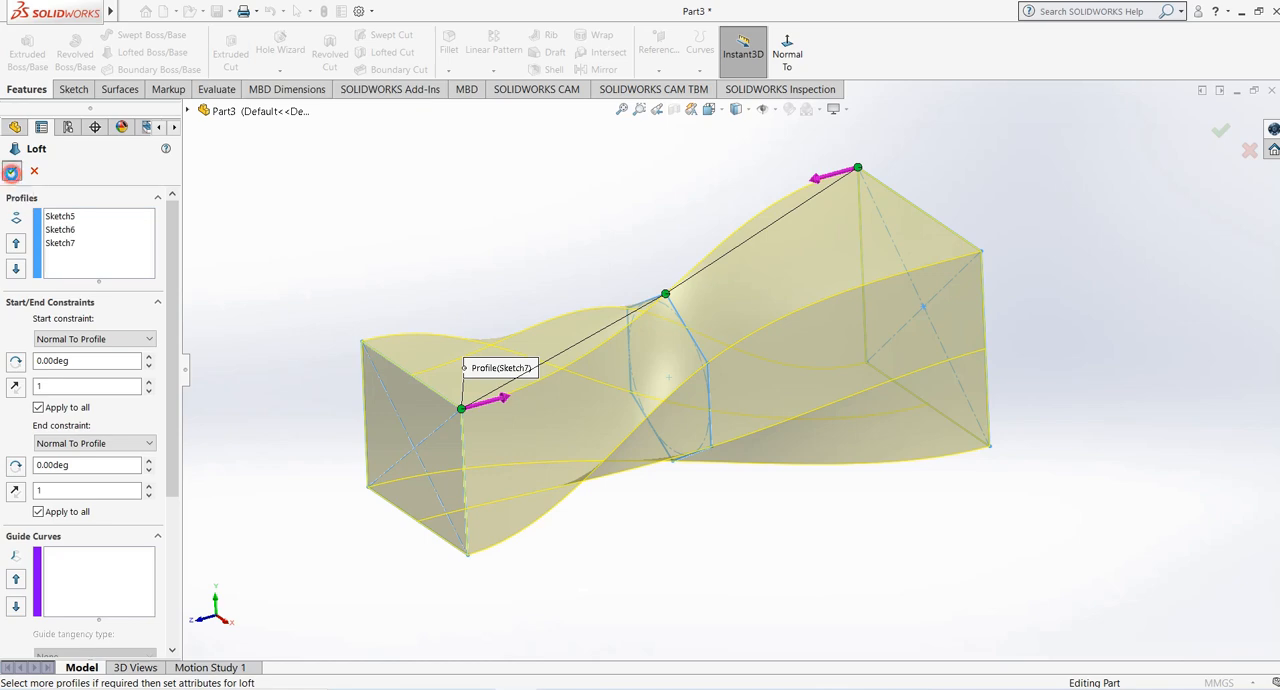
pyautogui.click(11, 172)
# - Add a loft section to the loft on a plane placed between the Front Plane rectangle and the Plane1 hexagon
pyautogui.moveTo(491, 283); pyautogui.dragTo(506, 300, button='middle')
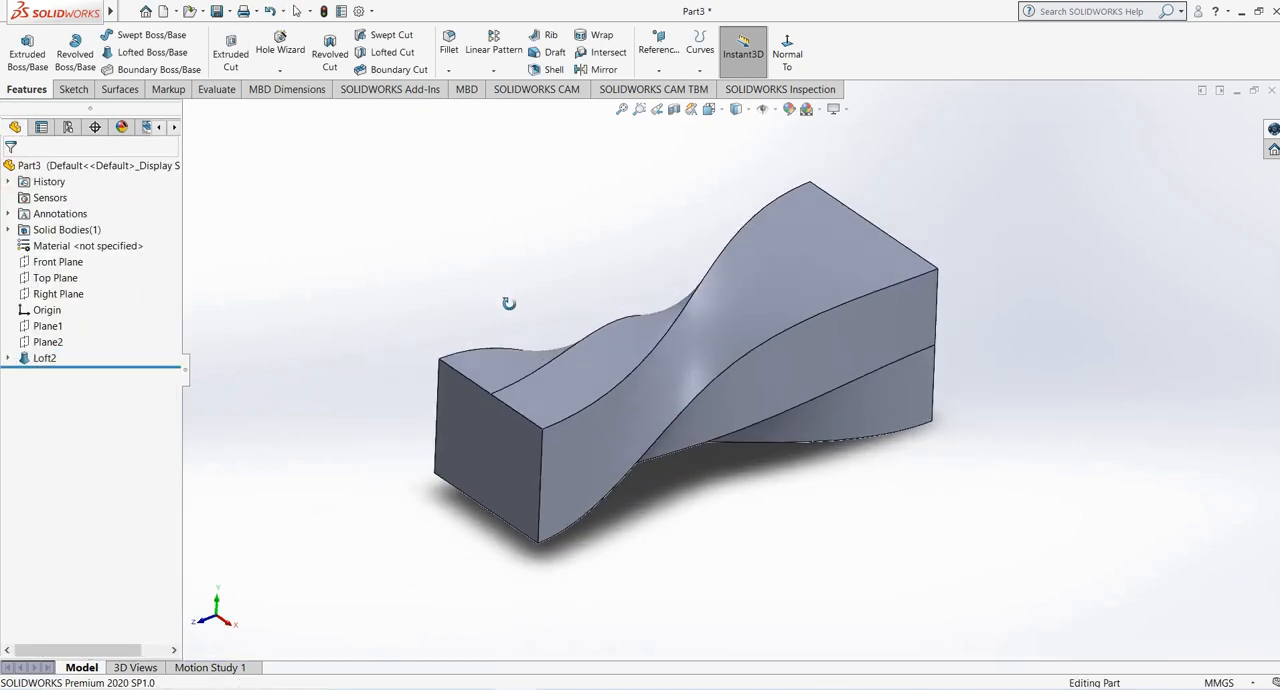
pyautogui.click(804, 251)
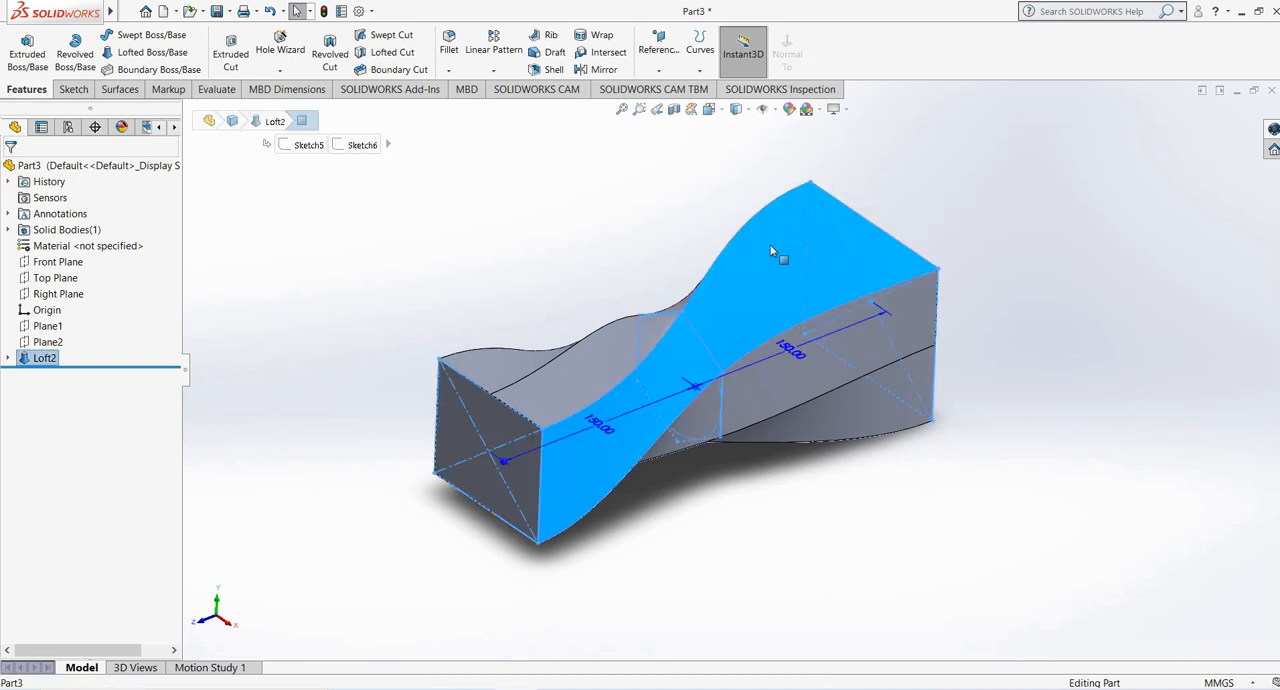
pyautogui.rightClick(771, 247)
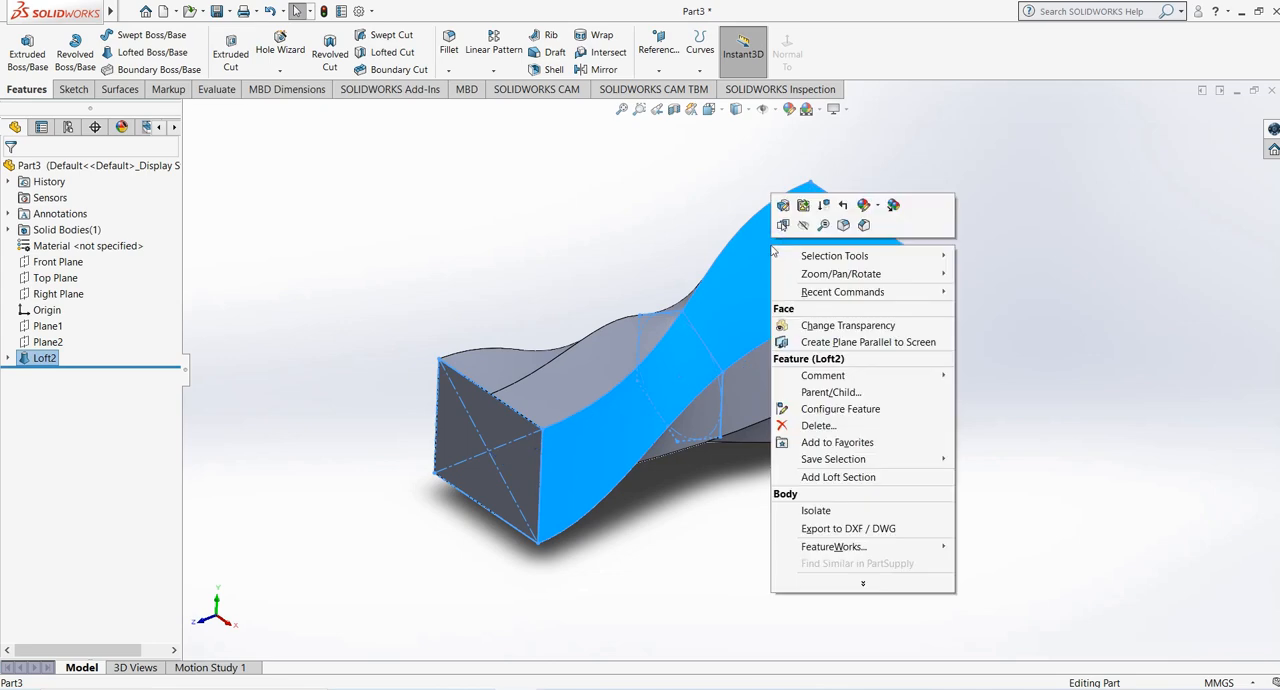
pyautogui.click(830, 479)
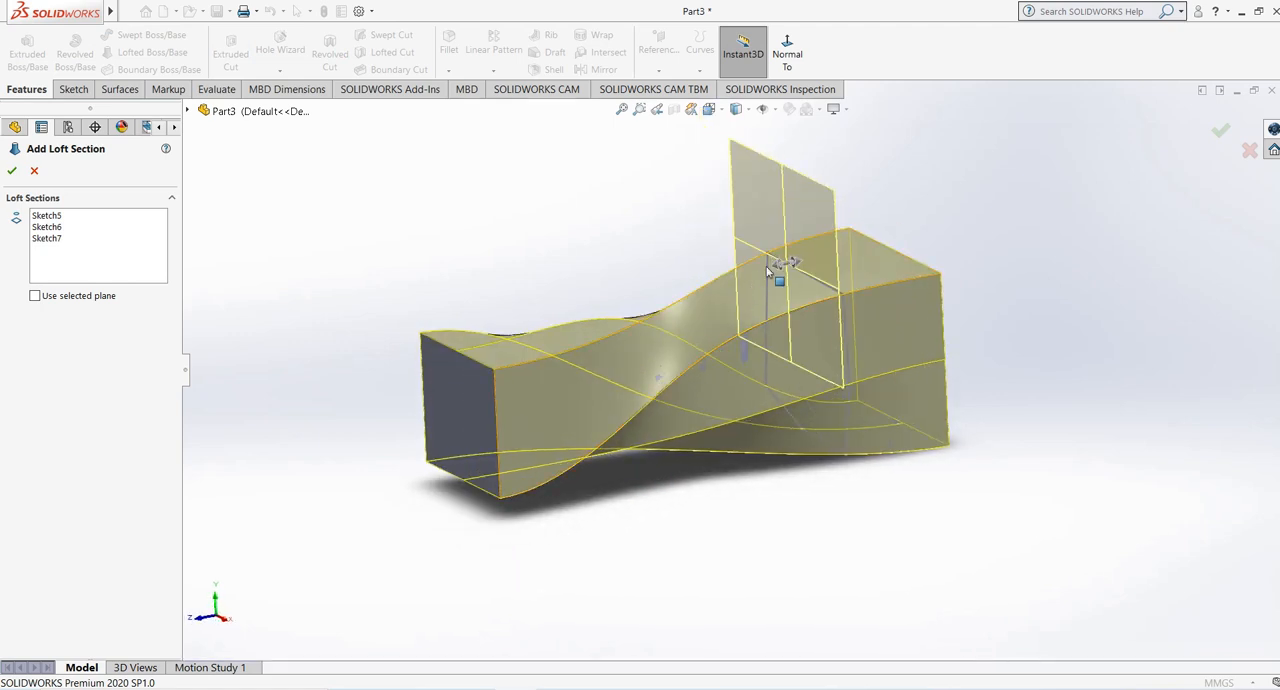
pyautogui.moveTo(736, 270); pyautogui.dragTo(543, 348)
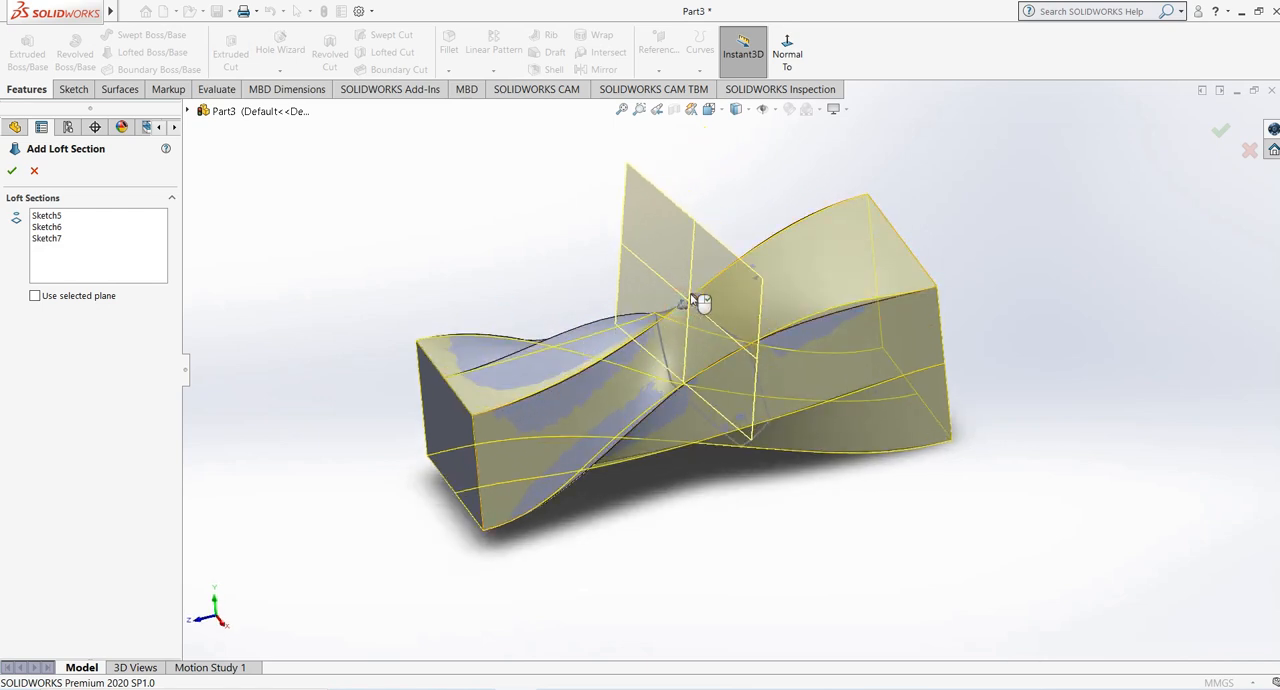
pyautogui.moveTo(707, 305); pyautogui.dragTo(810, 333)
pyautogui.moveTo(811, 337); pyautogui.dragTo(668, 337, button='middle')
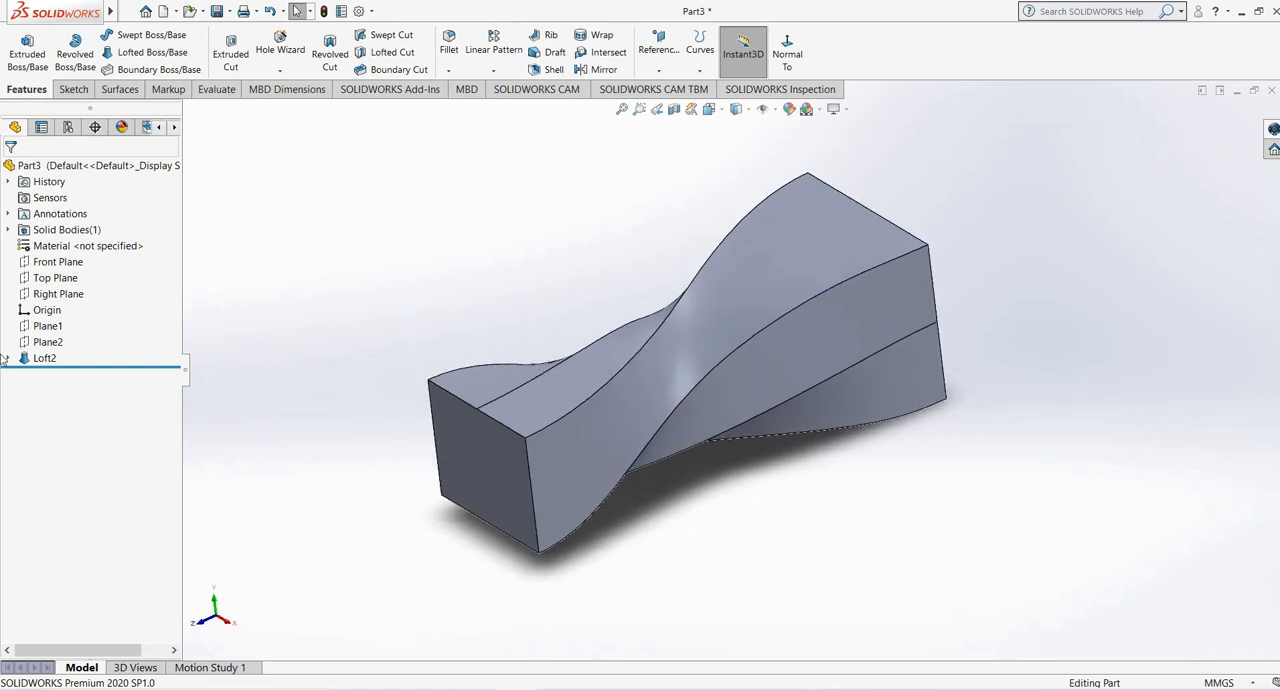
# - Examine the loft's profile sketches and the shape and location of the added section from several angles
pyautogui.click(7, 359)
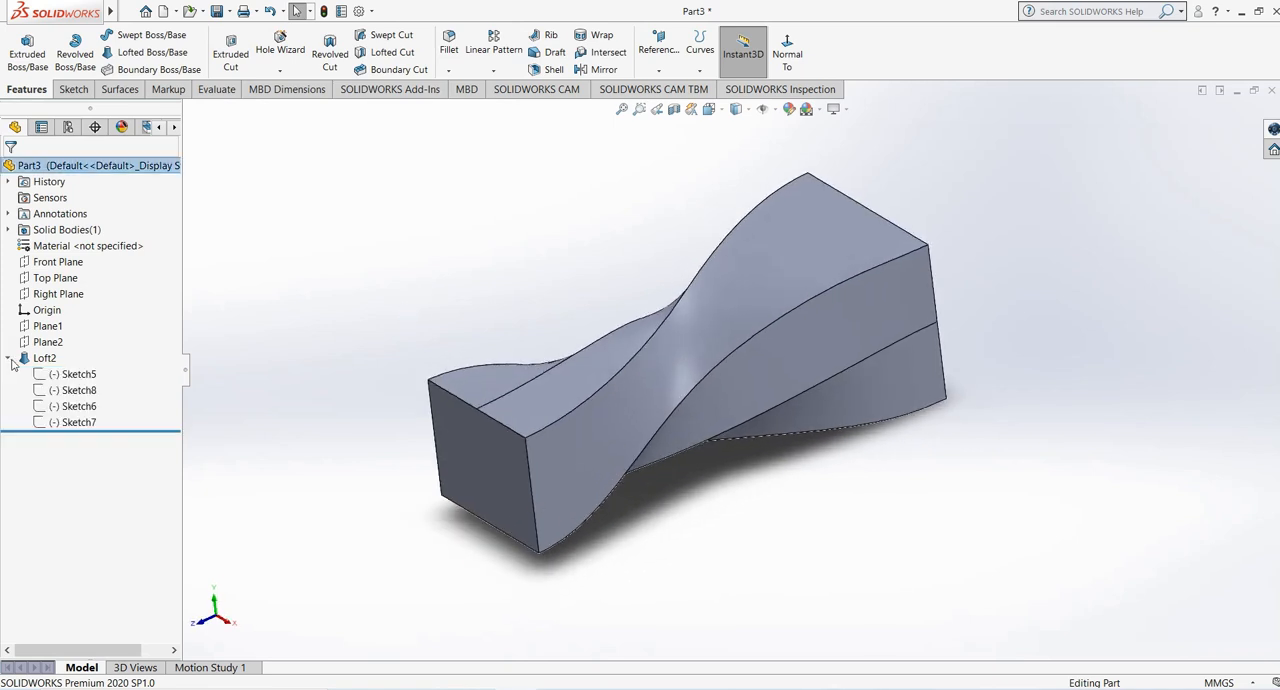
pyautogui.click(86, 424)
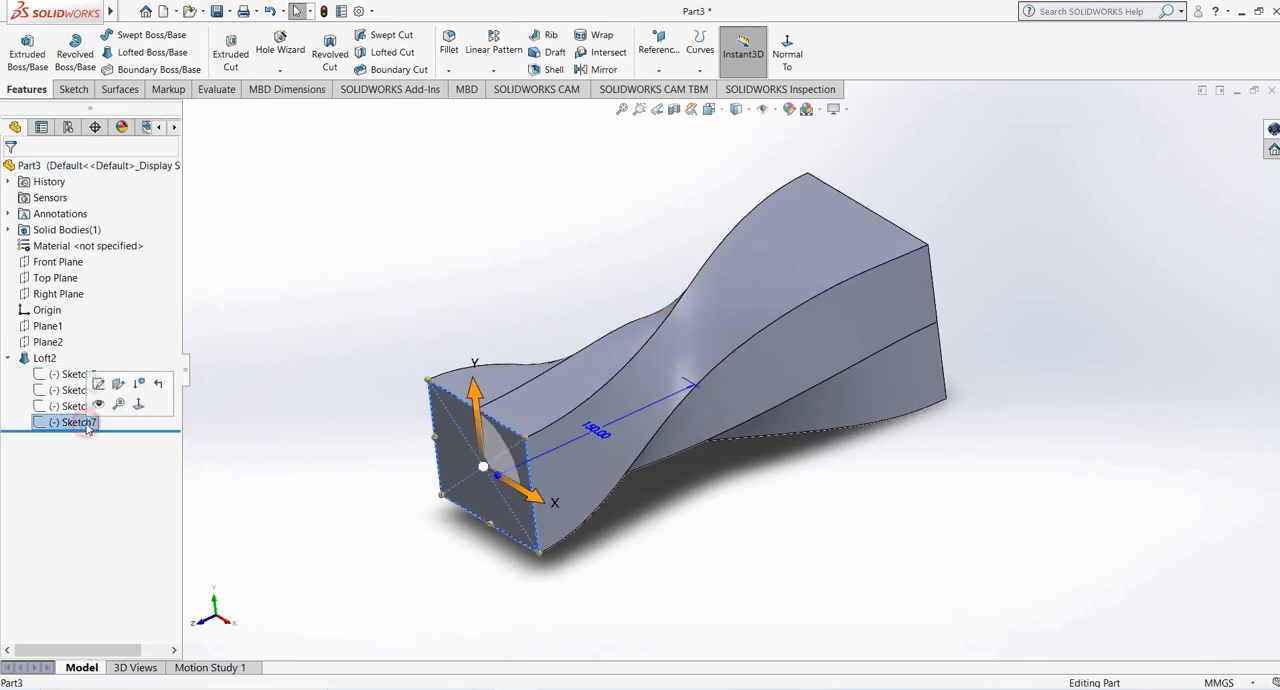
pyautogui.click(66, 406)
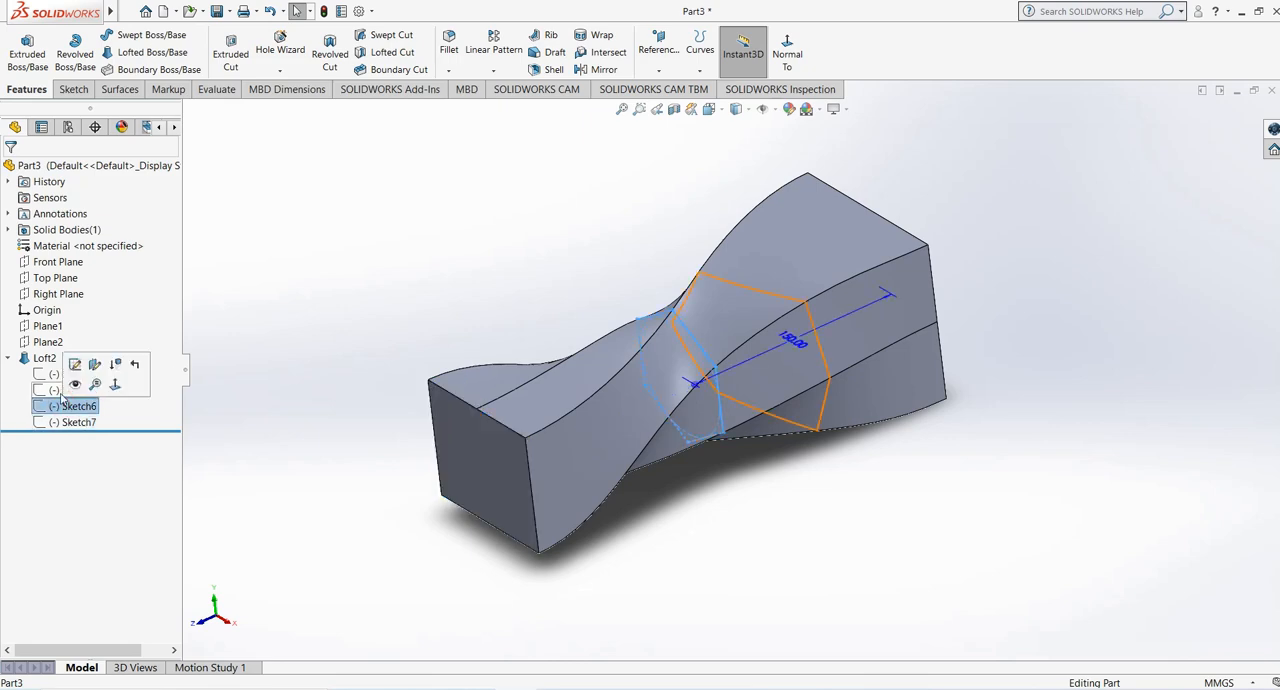
pyautogui.click(70, 390)
pyautogui.moveTo(624, 327)
pyautogui.mouseDown(button='middle')
pyautogui.moveTo(577, 251)
pyautogui.moveTo(686, 214)
pyautogui.moveTo(707, 256)
pyautogui.moveTo(594, 249)
pyautogui.moveTo(626, 289)
pyautogui.moveTo(621, 354)
pyautogui.moveTo(620, 300)
pyautogui.moveTo(640, 275)
pyautogui.moveTo(656, 292)
pyautogui.mouseUp(button='middle')
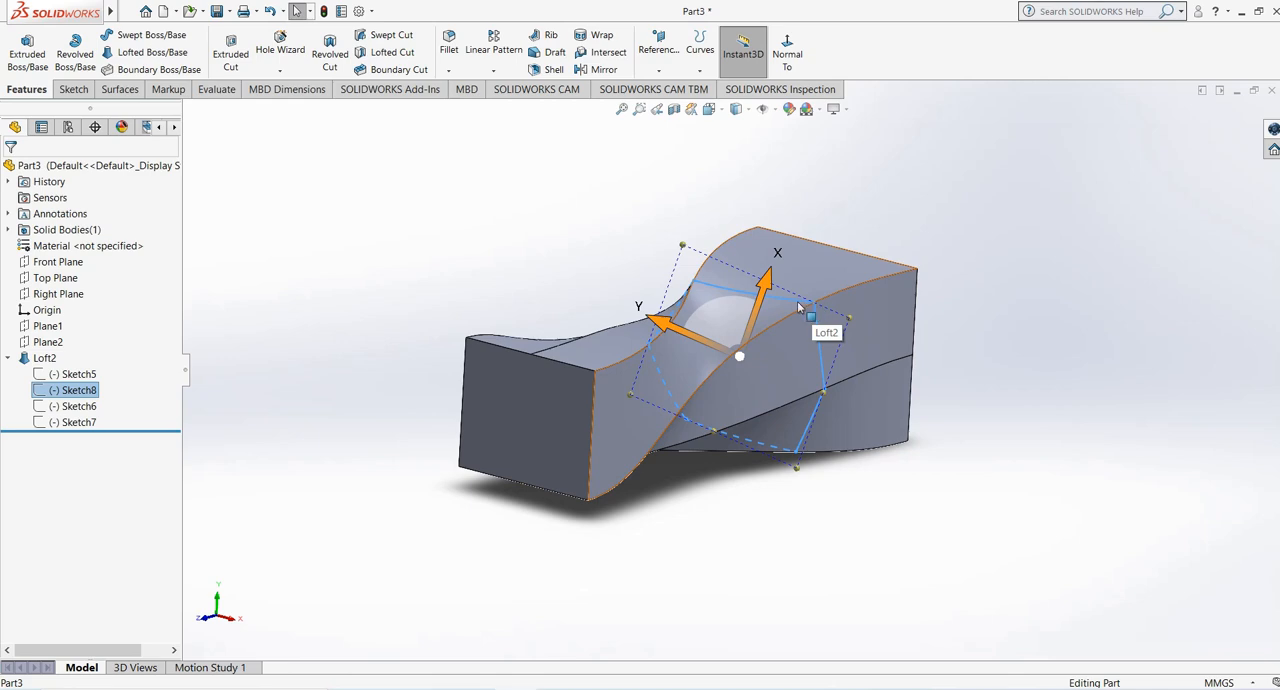
pyautogui.moveTo(800, 310); pyautogui.dragTo(723, 279, button='middle')
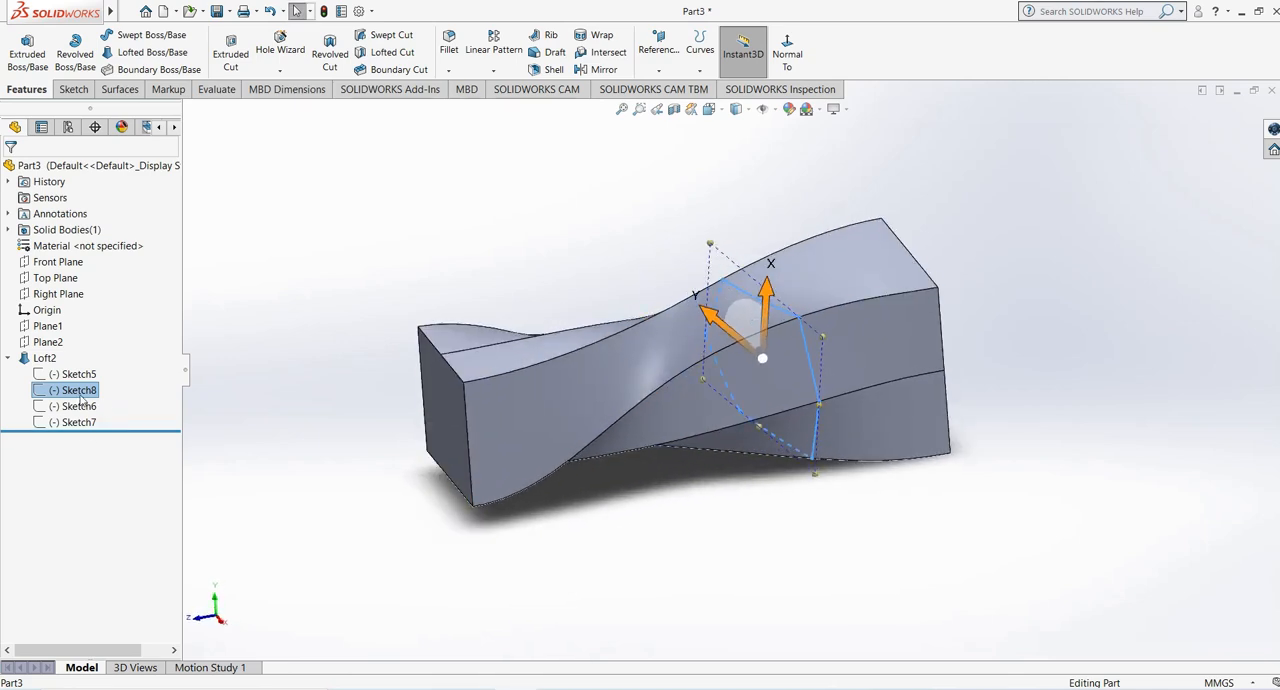
pyautogui.moveTo(658, 297); pyautogui.dragTo(688, 308, button='middle')
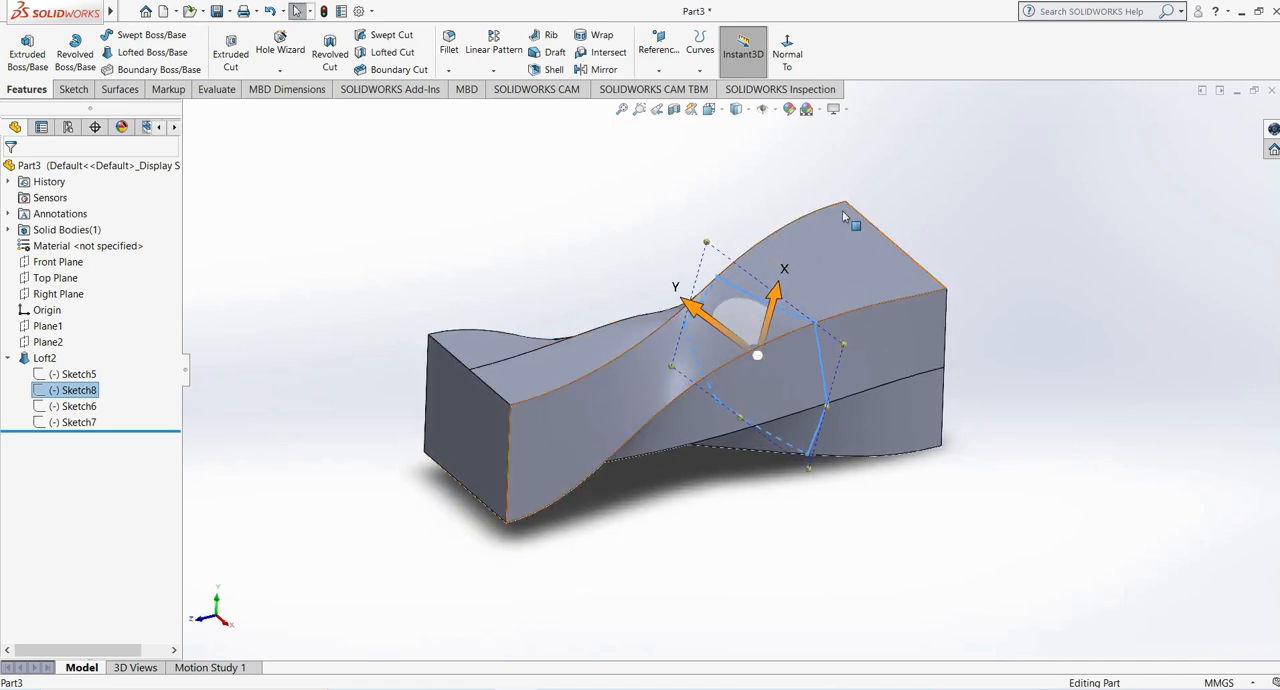
pyautogui.moveTo(776, 277); pyautogui.dragTo(762, 249, button='middle')
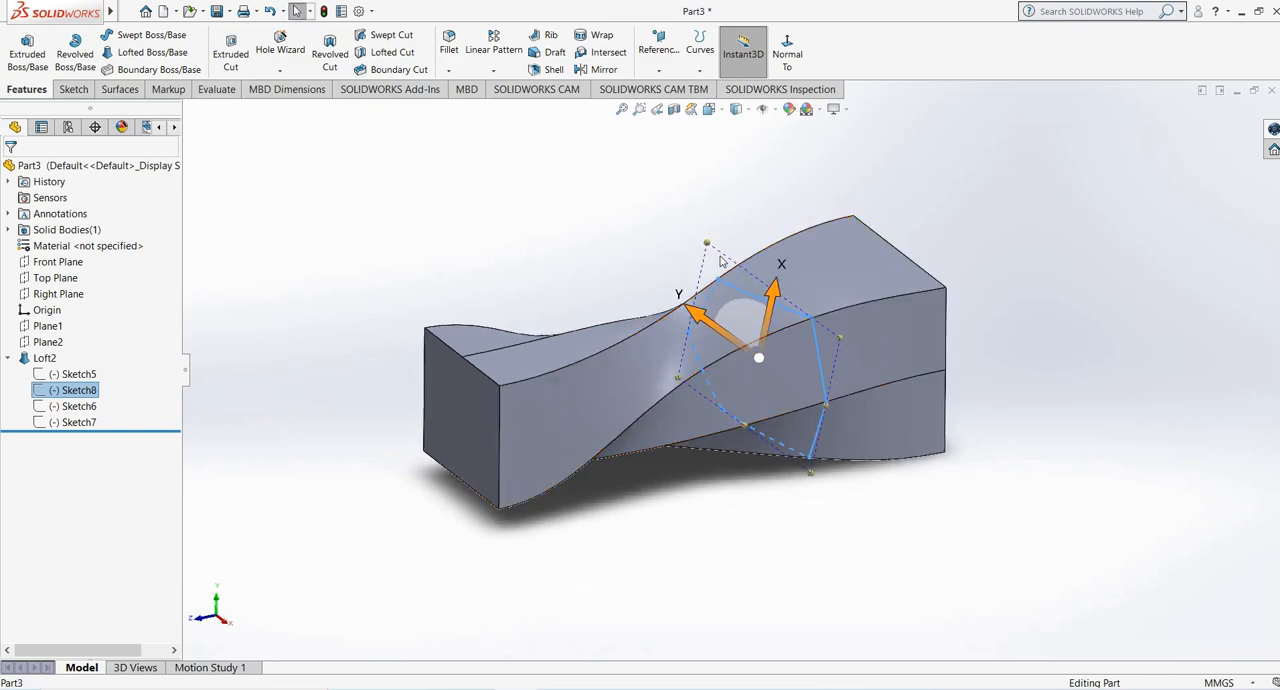
pyautogui.moveTo(735, 290); pyautogui.dragTo(702, 270, button='middle')
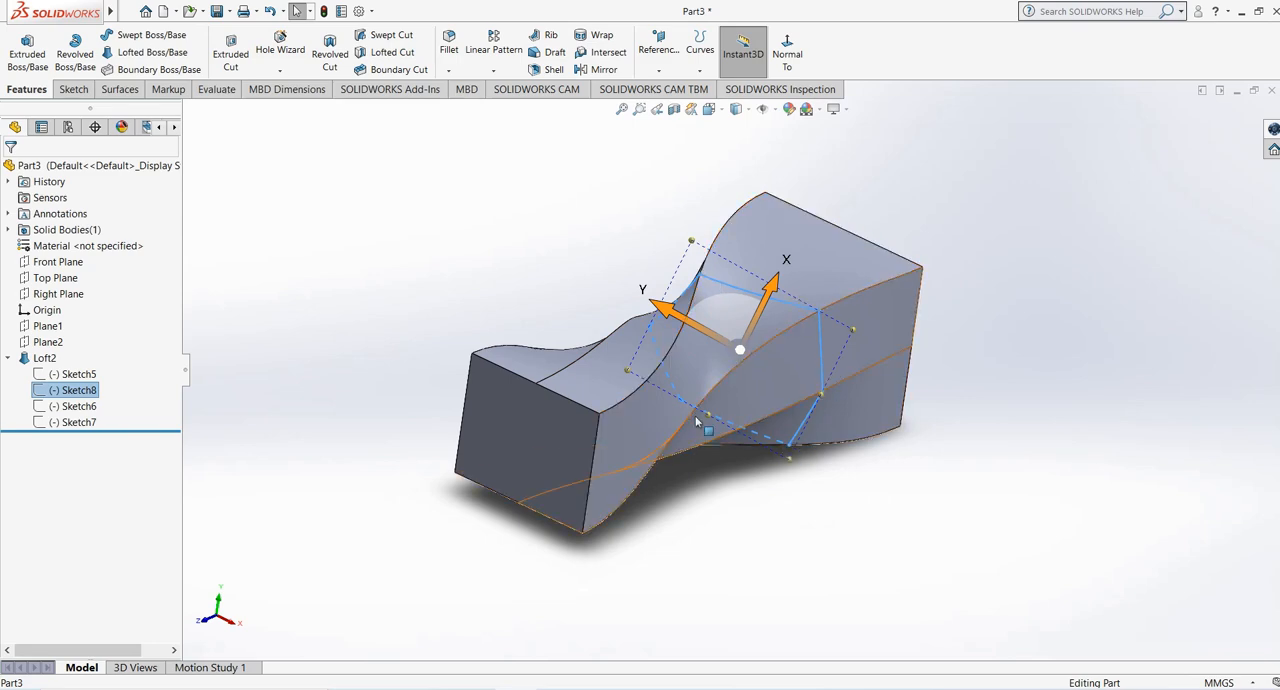
# - Edit the added section's sketch, moving its rightmost vertex to about X 48.9, Y 3.3 mm and bulging the long right edge outward
pyautogui.rightClick(77, 390)
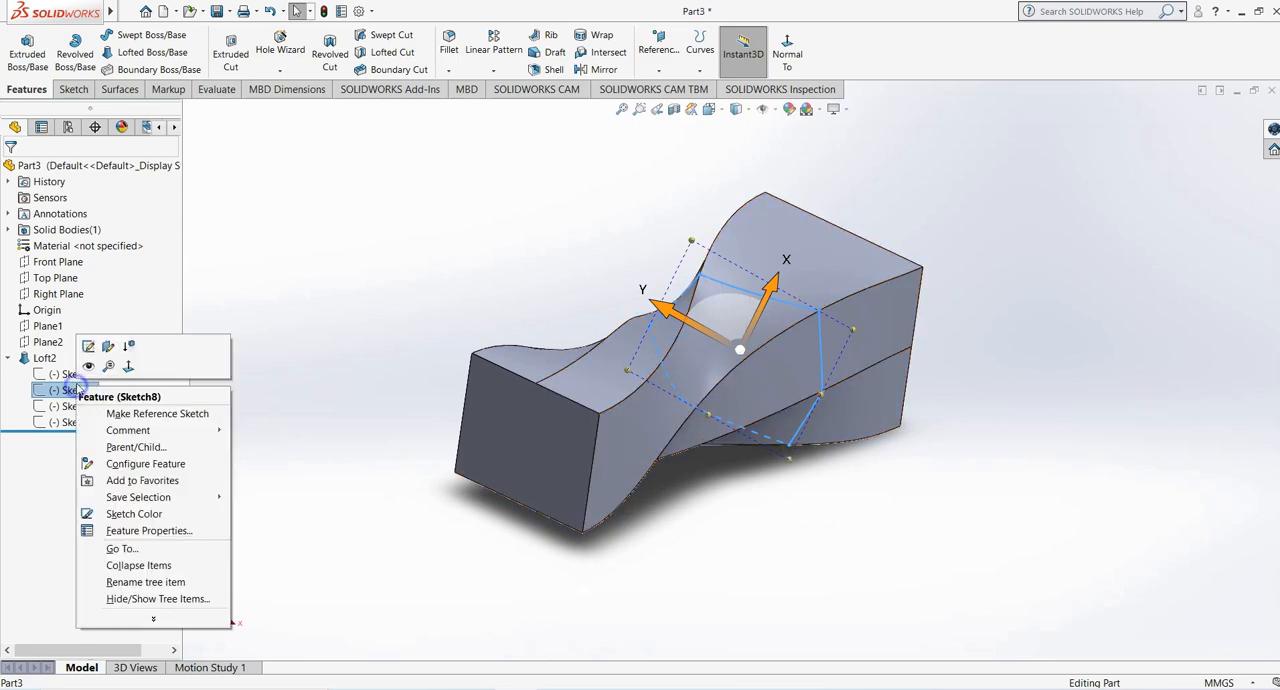
pyautogui.click(77, 343)
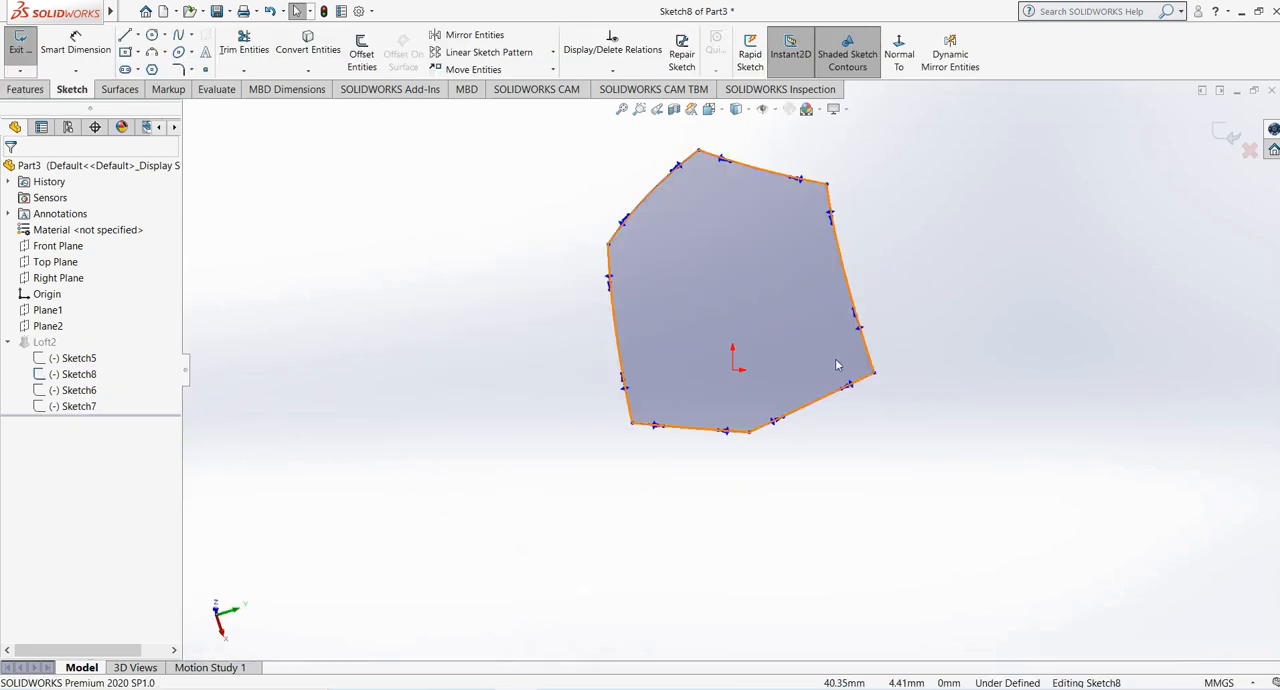
pyautogui.click(873, 374)
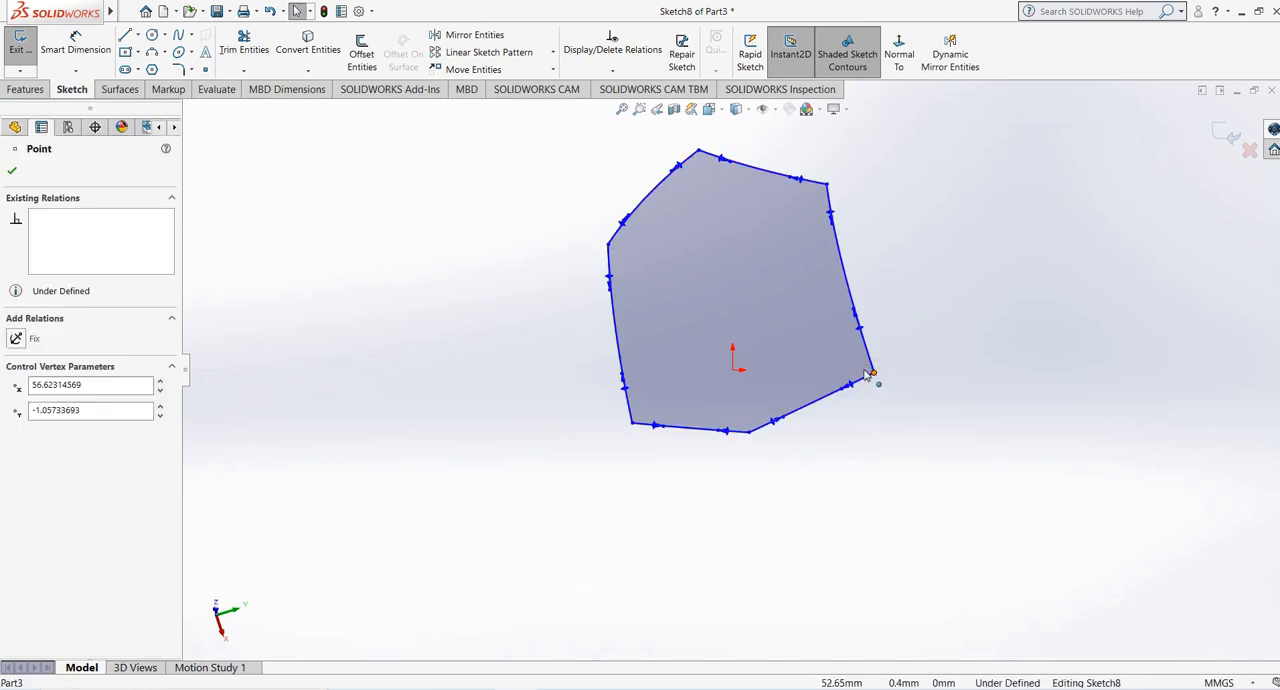
pyautogui.moveTo(867, 376); pyautogui.dragTo(849, 363)
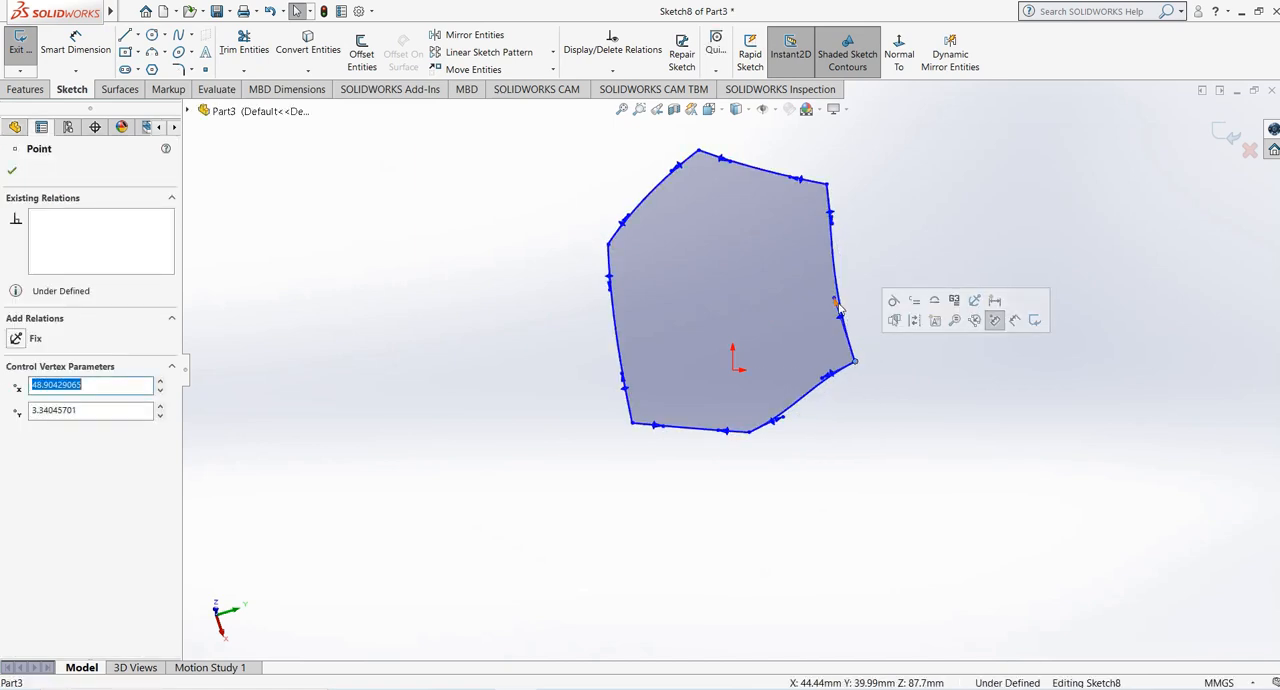
pyautogui.click(840, 309)
pyautogui.moveTo(849, 305); pyautogui.dragTo(880, 305)
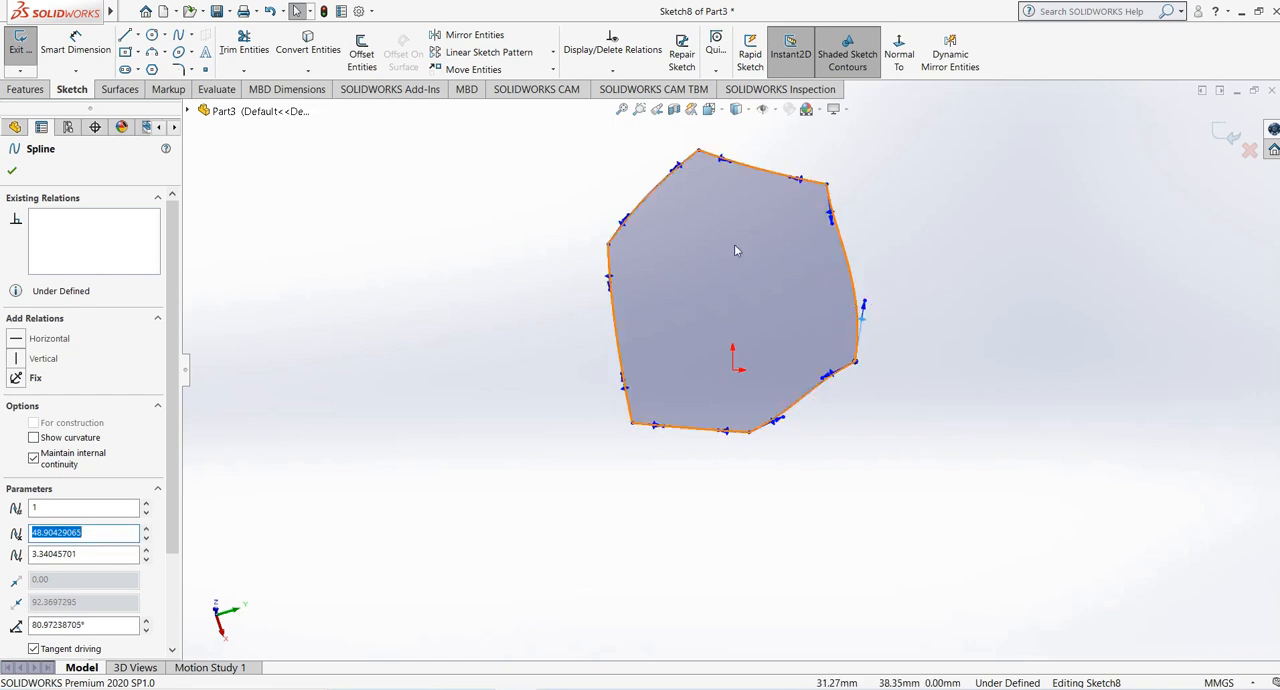
# - Bend the section's lower-left and left spline edges outward with their tangent handles, and exit the sketch to rebuild the loft
pyautogui.moveTo(657, 432)
pyautogui.mouseDown()
pyautogui.moveTo(666, 443)
pyautogui.moveTo(652, 444)
pyautogui.mouseUp()
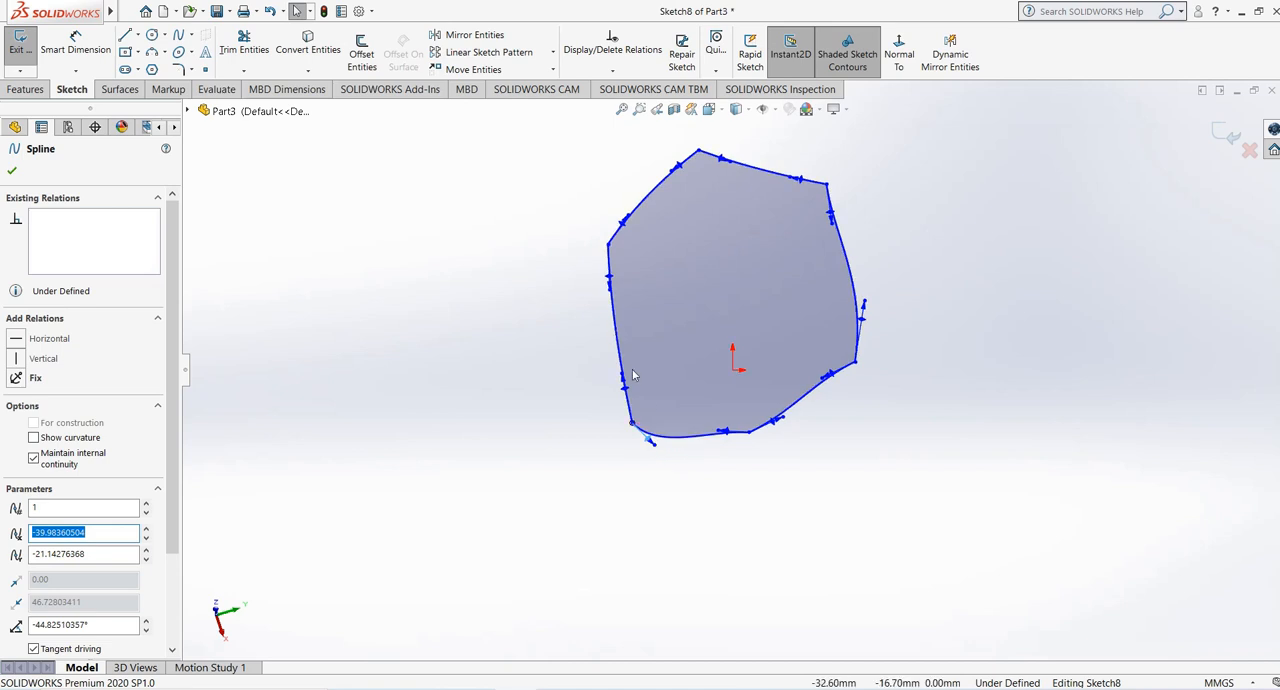
pyautogui.click(609, 284)
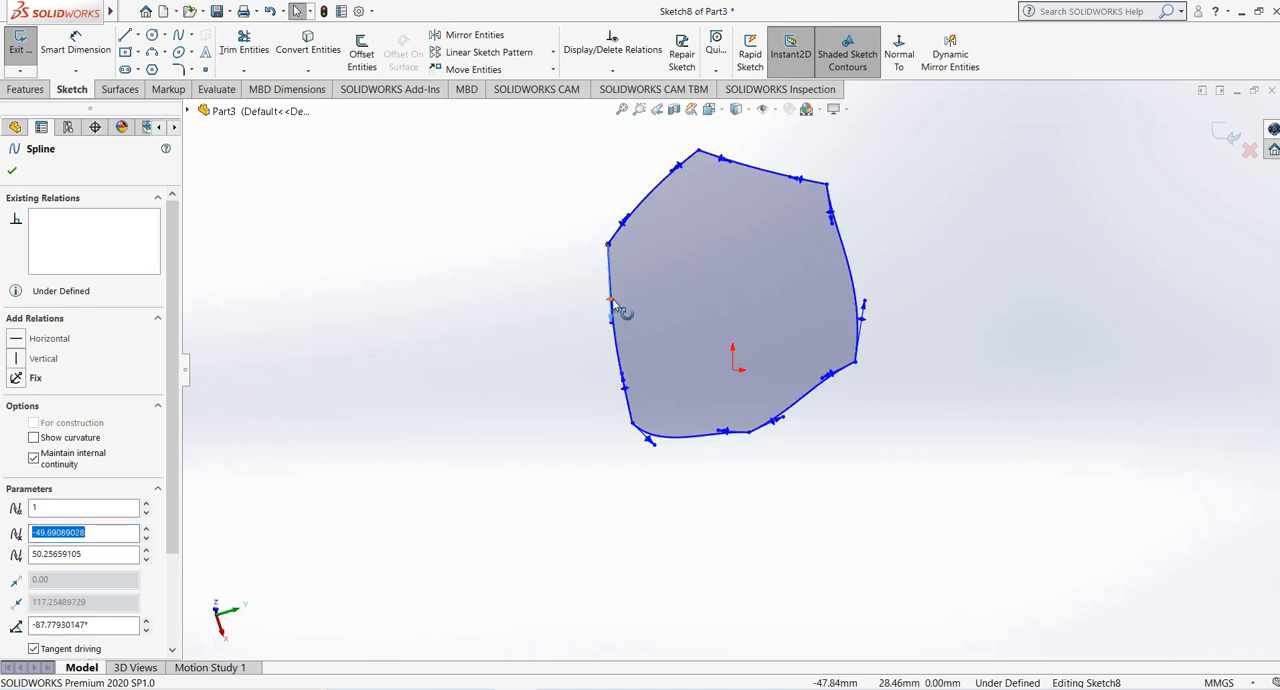
pyautogui.moveTo(614, 305); pyautogui.dragTo(586, 316)
pyautogui.click(13, 172)
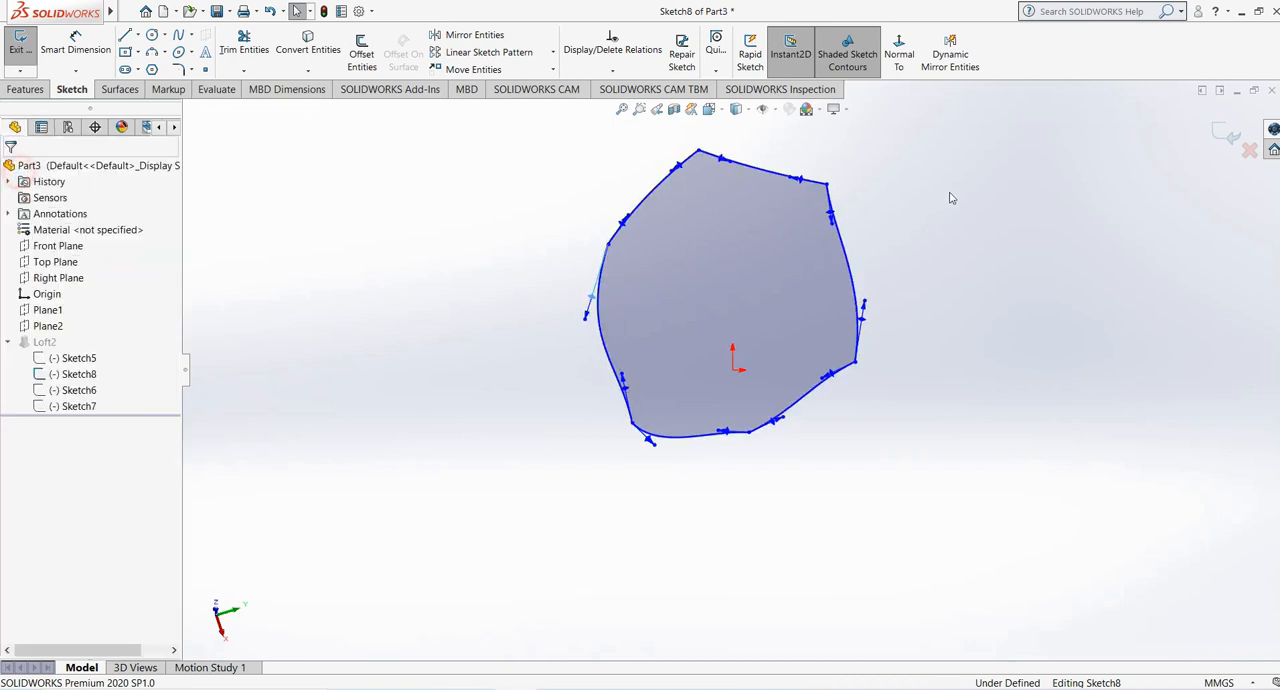
pyautogui.click(1226, 135)
# - Add a second loft section between the Plane1 hexagon and the Plane2 rectangle
pyautogui.moveTo(748, 314)
pyautogui.mouseDown(button='middle')
pyautogui.moveTo(612, 483)
pyautogui.moveTo(608, 391)
pyautogui.moveTo(577, 414)
pyautogui.moveTo(663, 294)
pyautogui.moveTo(826, 194)
pyautogui.moveTo(583, 177)
pyautogui.moveTo(634, 446)
pyautogui.moveTo(806, 241)
pyautogui.moveTo(780, 200)
pyautogui.moveTo(666, 260)
pyautogui.moveTo(861, 300)
pyautogui.moveTo(863, 313)
pyautogui.moveTo(768, 267)
pyautogui.moveTo(796, 448)
pyautogui.moveTo(883, 503)
pyautogui.moveTo(707, 155)
pyautogui.moveTo(746, 124)
pyautogui.moveTo(711, 122)
pyautogui.mouseUp(button='middle')
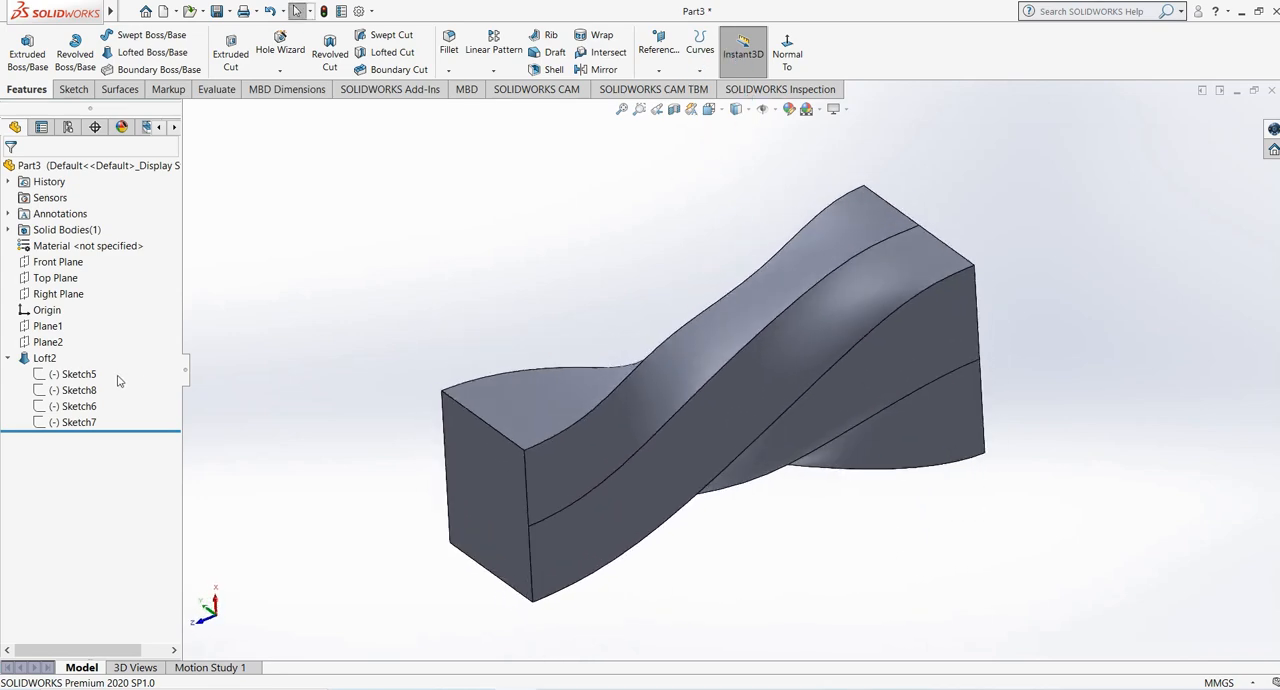
pyautogui.click(87, 391)
pyautogui.moveTo(668, 282)
pyautogui.mouseDown(button='middle')
pyautogui.moveTo(743, 262)
pyautogui.moveTo(749, 226)
pyautogui.moveTo(740, 217)
pyautogui.moveTo(614, 314)
pyautogui.moveTo(680, 271)
pyautogui.moveTo(723, 291)
pyautogui.moveTo(650, 305)
pyautogui.mouseUp(button='middle')
pyautogui.click(466, 311)
pyautogui.moveTo(560, 418)
pyautogui.mouseDown(button='middle')
pyautogui.moveTo(534, 366)
pyautogui.moveTo(508, 385)
pyautogui.mouseUp(button='middle')
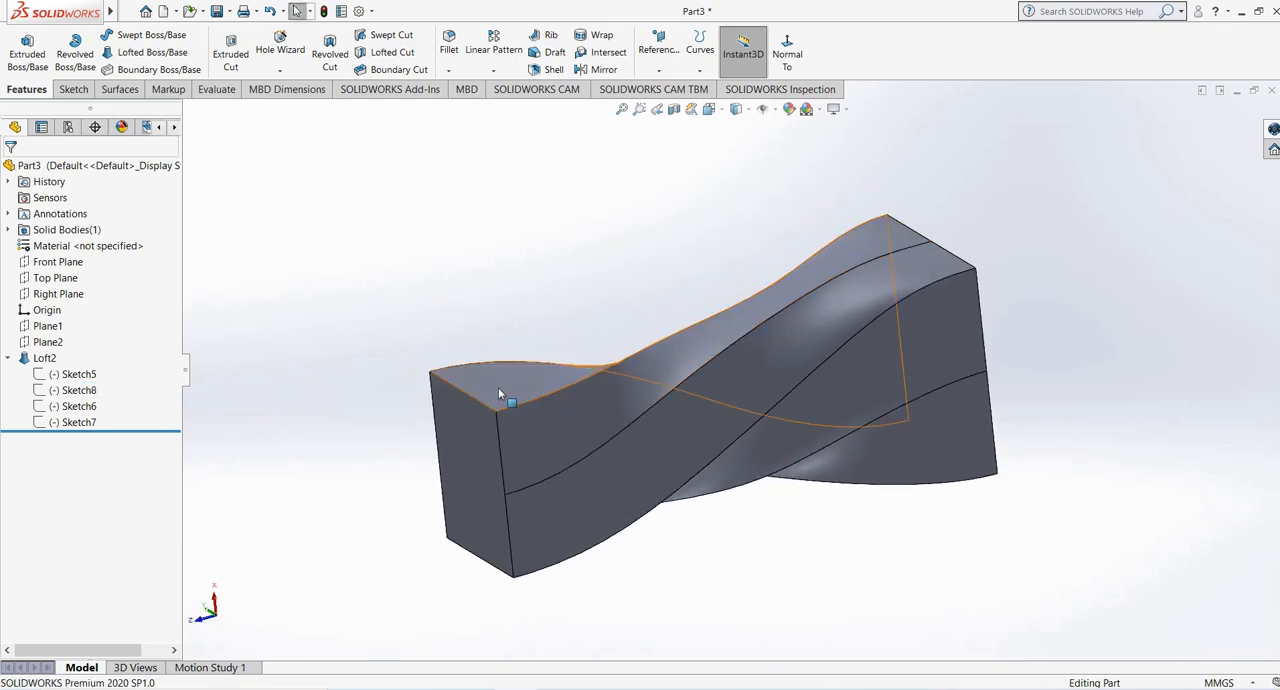
pyautogui.click(498, 387)
pyautogui.rightClick(499, 390)
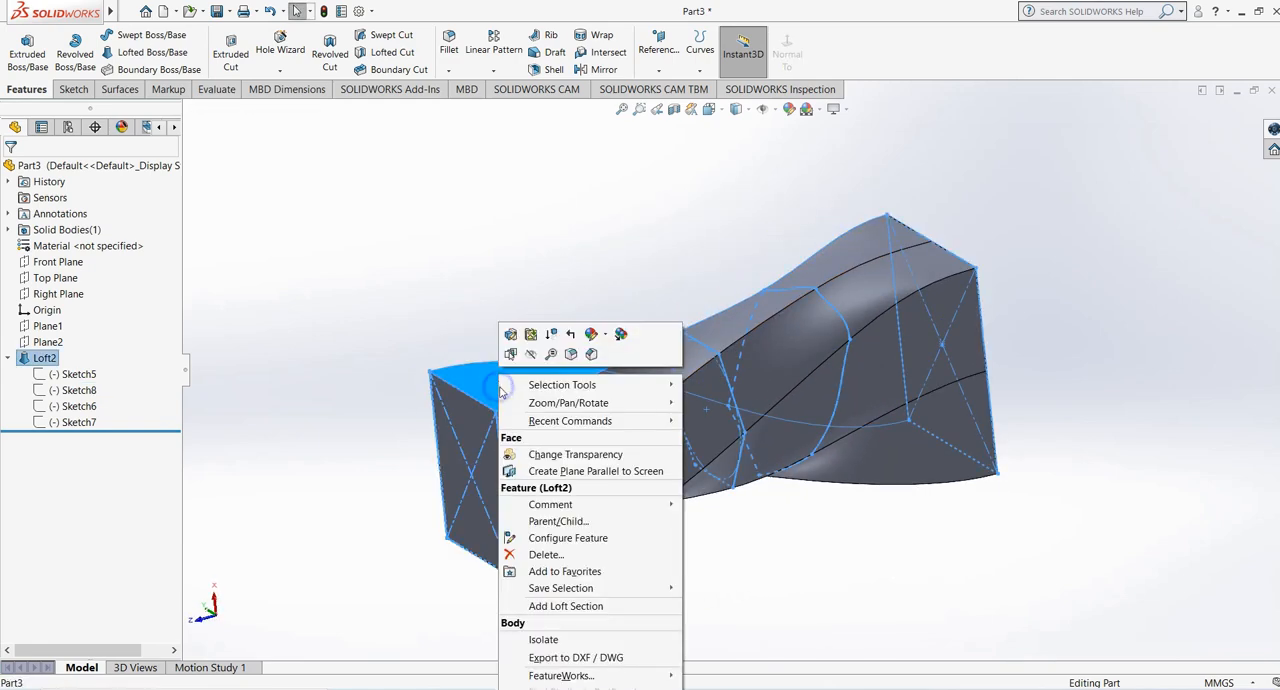
pyautogui.click(565, 606)
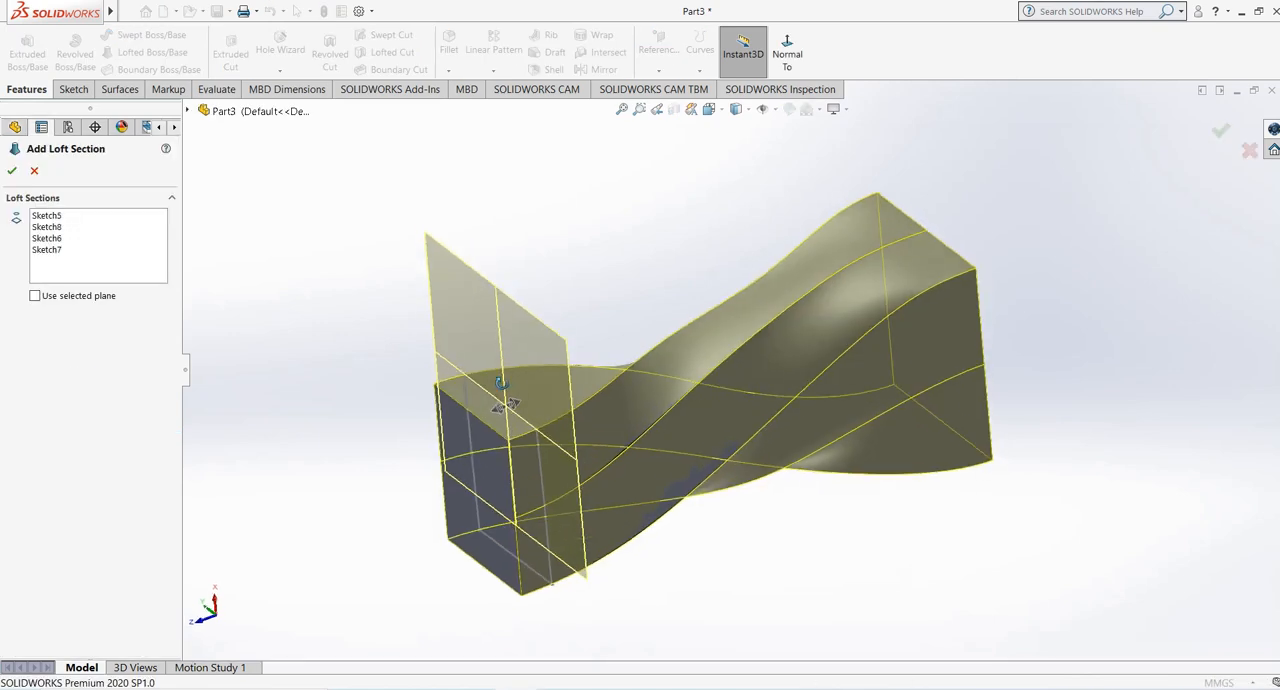
pyautogui.moveTo(494, 420); pyautogui.dragTo(558, 422)
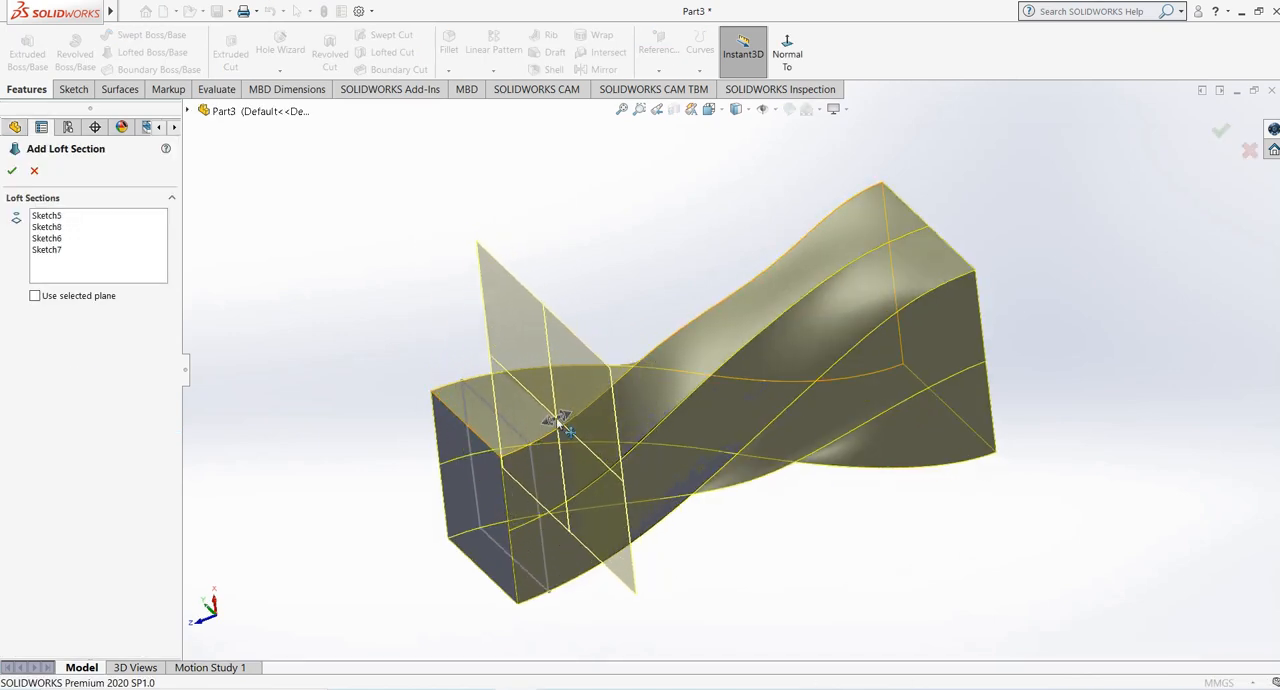
pyautogui.click(9, 171)
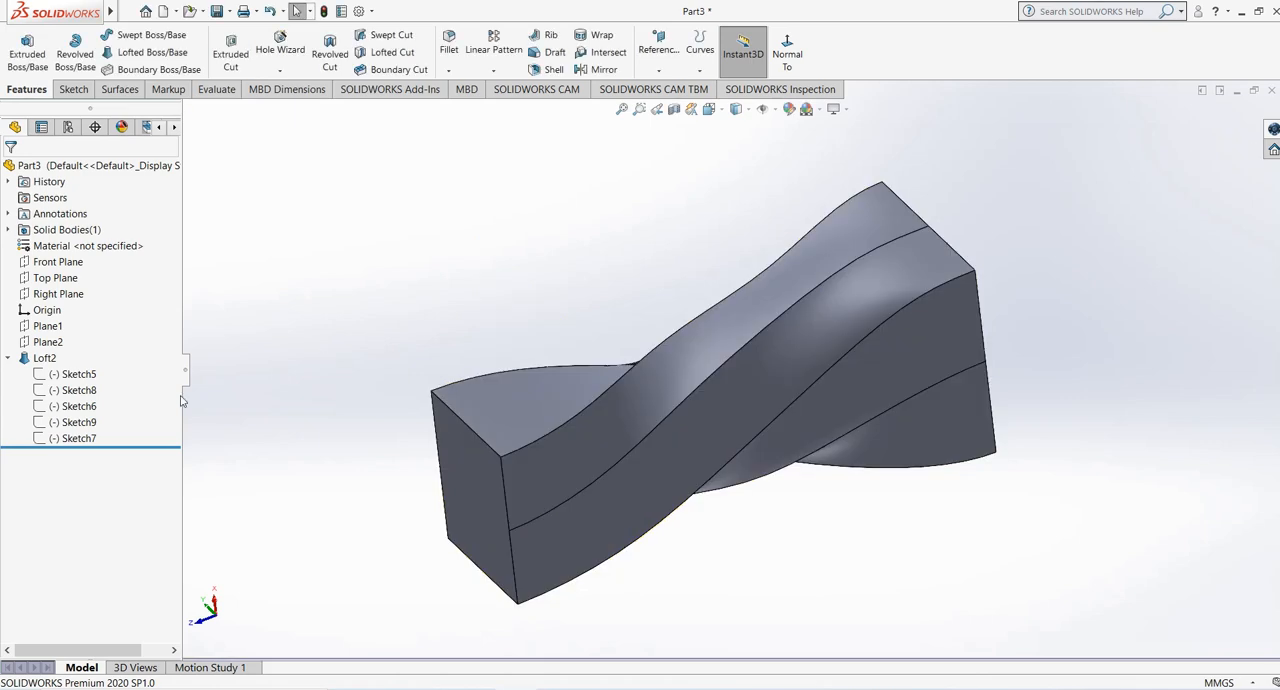
# - Edit the second section's sketch and bend its right edge and both upper edges outward using the spline tangent handles
pyautogui.click(73, 423)
pyautogui.moveTo(481, 393)
pyautogui.mouseDown(button='middle')
pyautogui.moveTo(559, 341)
pyautogui.moveTo(566, 320)
pyautogui.moveTo(476, 368)
pyautogui.mouseUp(button='middle')
pyautogui.rightClick(94, 427)
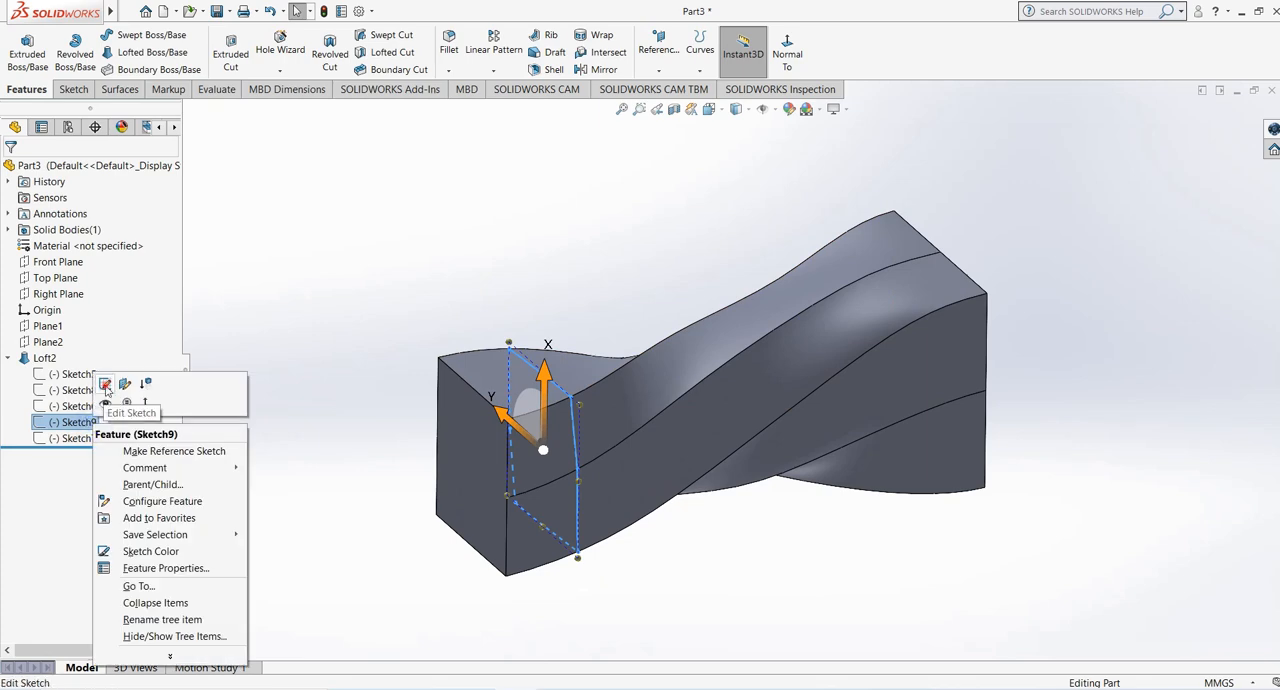
pyautogui.click(108, 381)
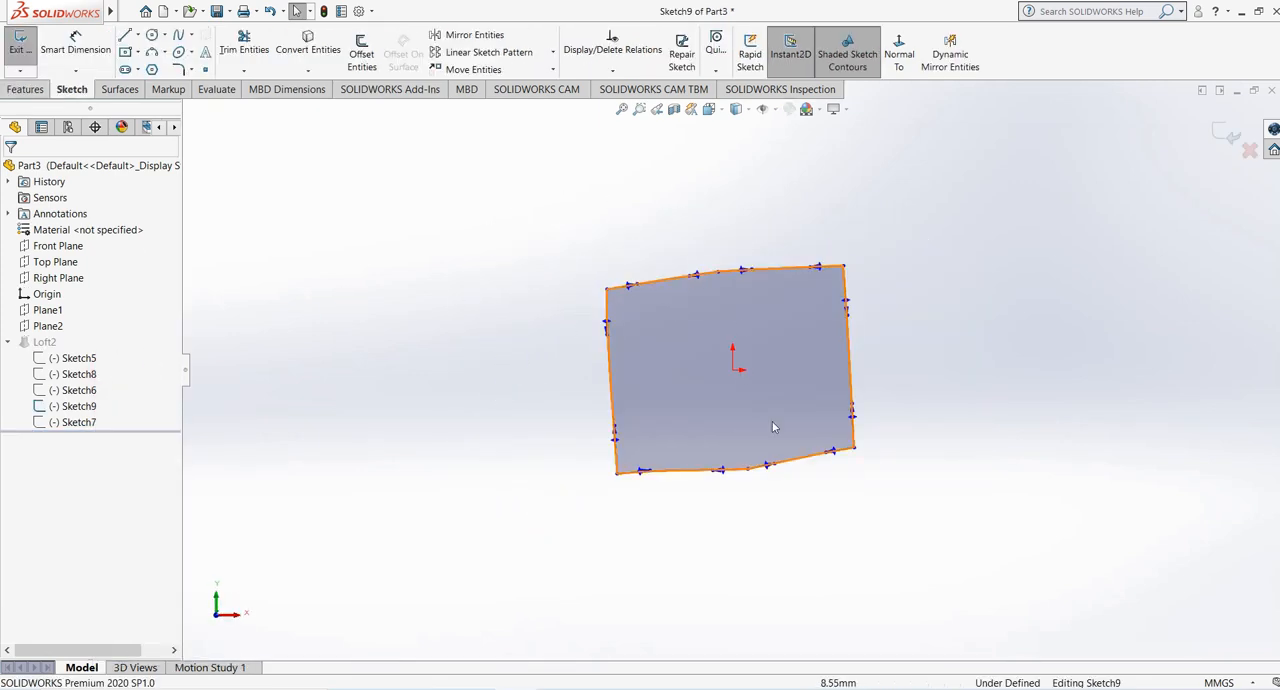
pyautogui.moveTo(846, 301)
pyautogui.mouseDown()
pyautogui.moveTo(877, 313)
pyautogui.moveTo(870, 302)
pyautogui.mouseUp()
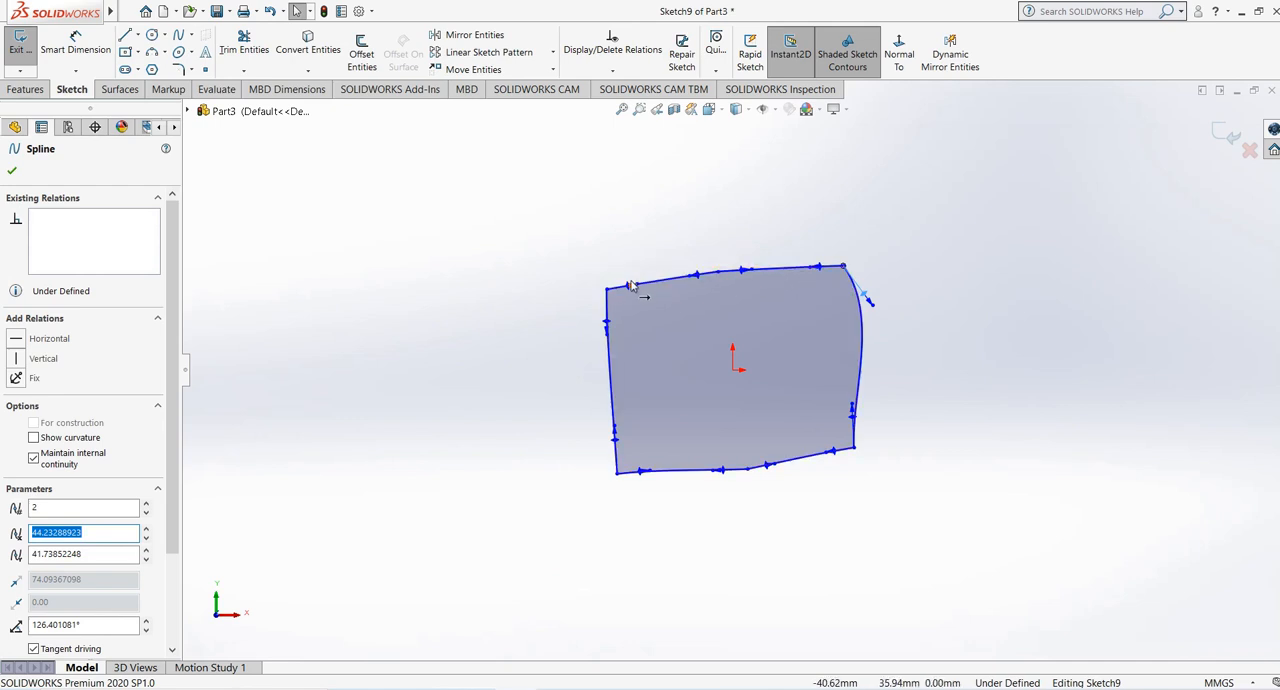
pyautogui.moveTo(628, 289); pyautogui.dragTo(727, 266)
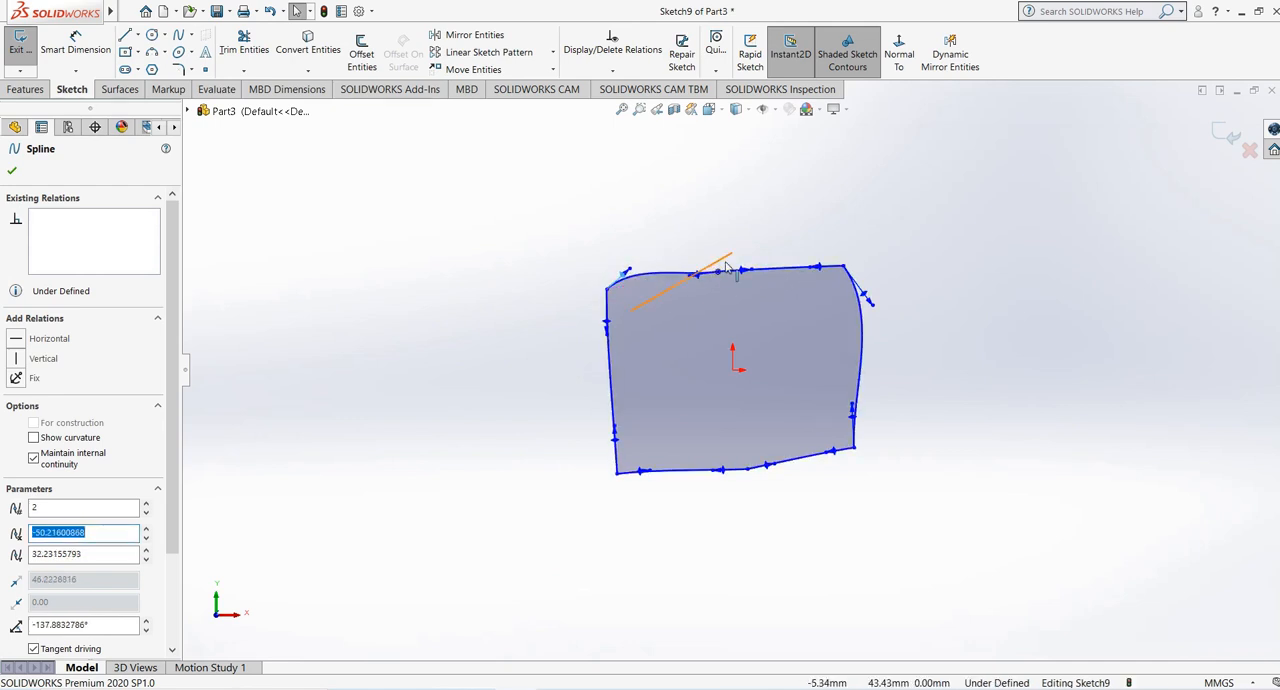
pyautogui.click(815, 266)
pyautogui.moveTo(809, 266); pyautogui.dragTo(808, 258)
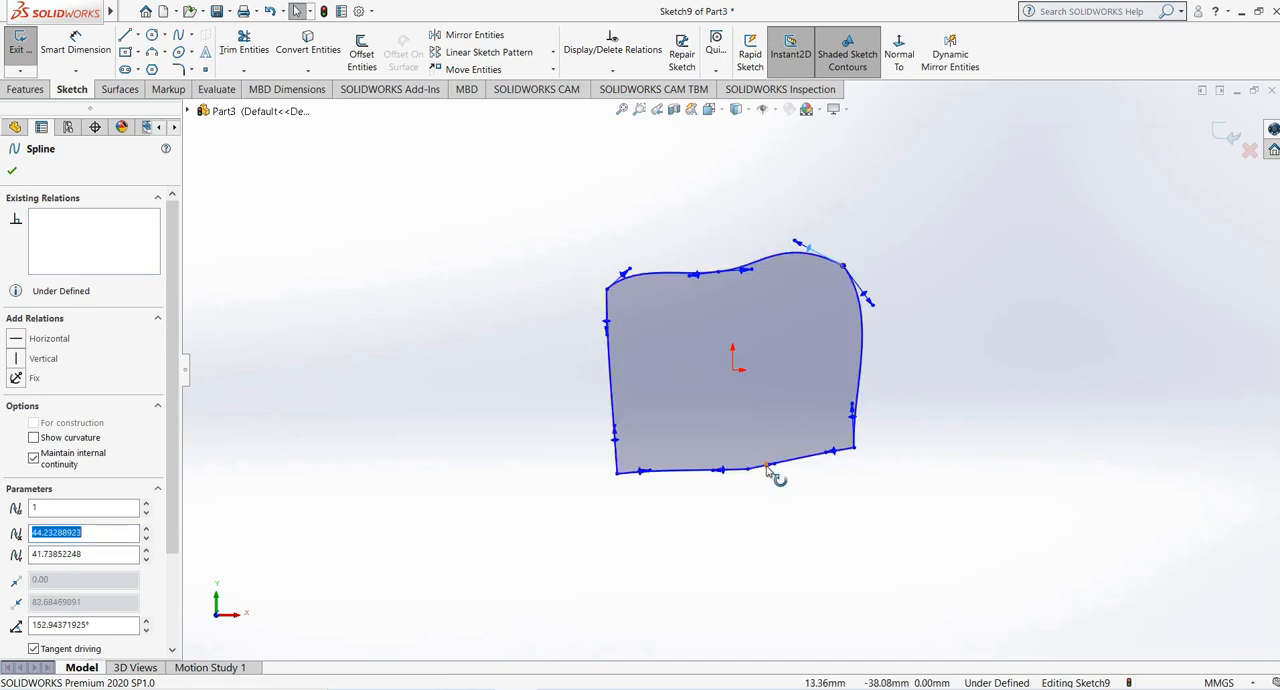
# - Adjust the tangents of the second section's two lower edges to bow them slightly, then exit the sketch and check the rebuilt loft
pyautogui.moveTo(768, 470)
pyautogui.mouseDown()
pyautogui.moveTo(770, 482)
pyautogui.moveTo(768, 471)
pyautogui.mouseUp()
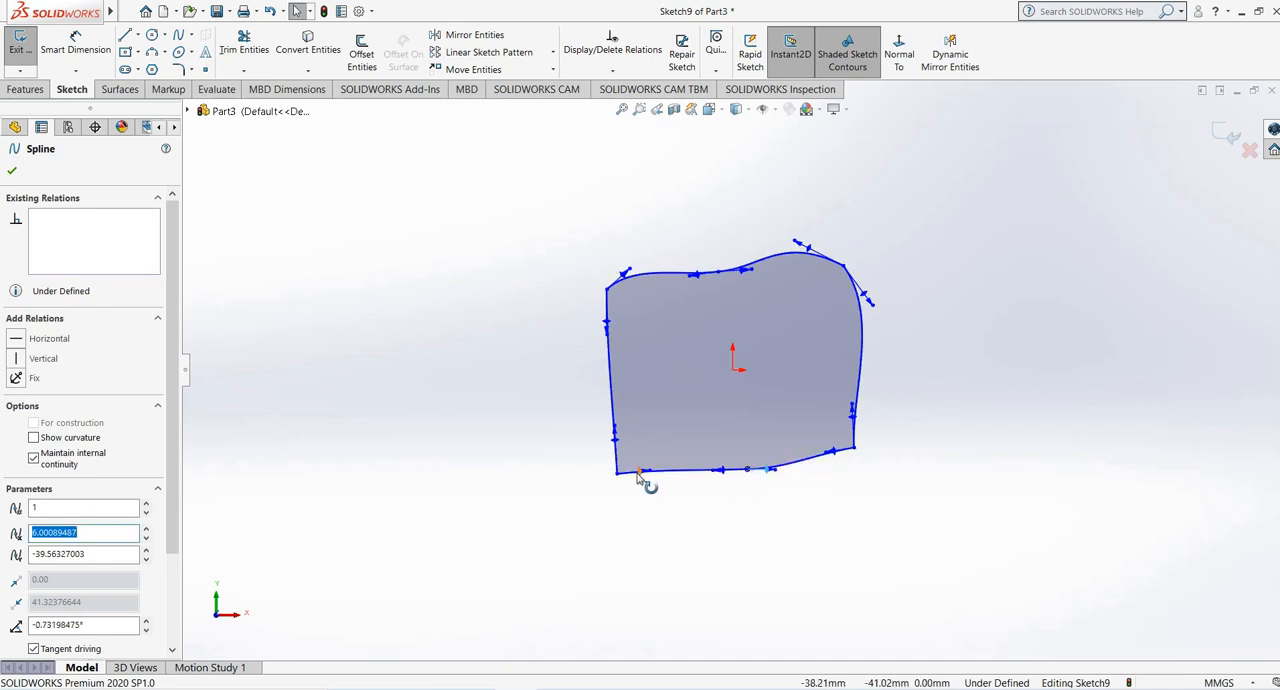
pyautogui.moveTo(639, 476); pyautogui.dragTo(650, 482)
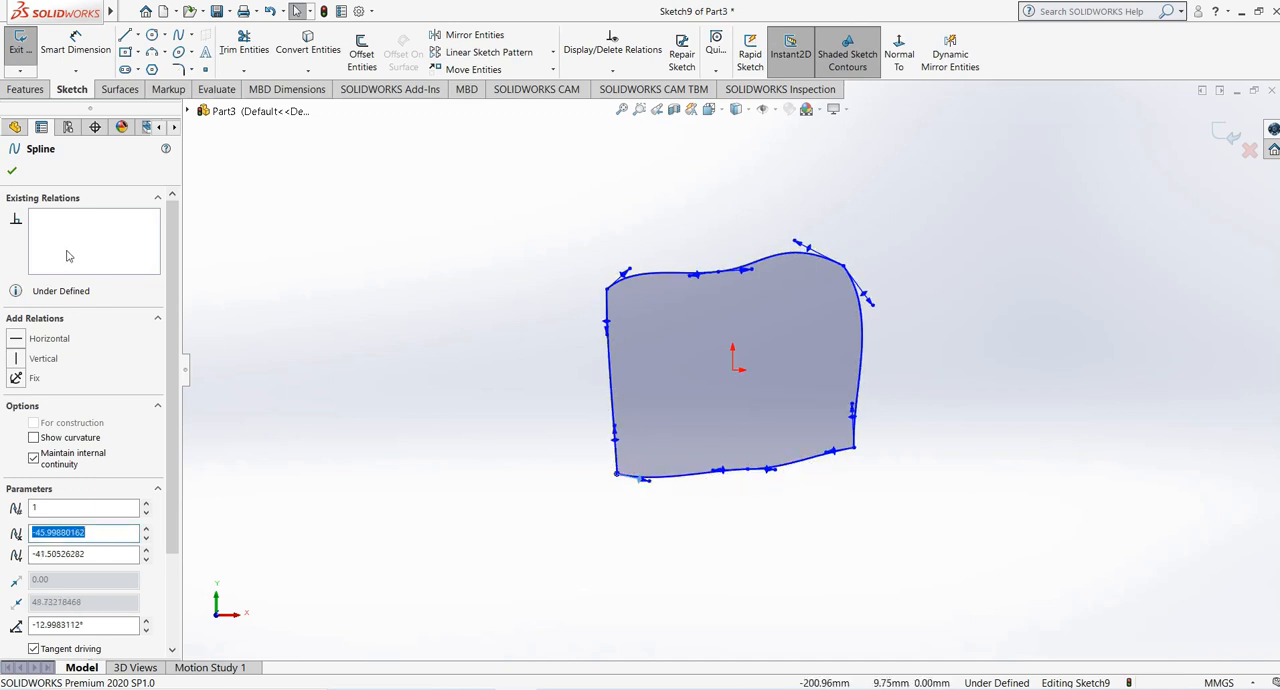
pyautogui.click(13, 171)
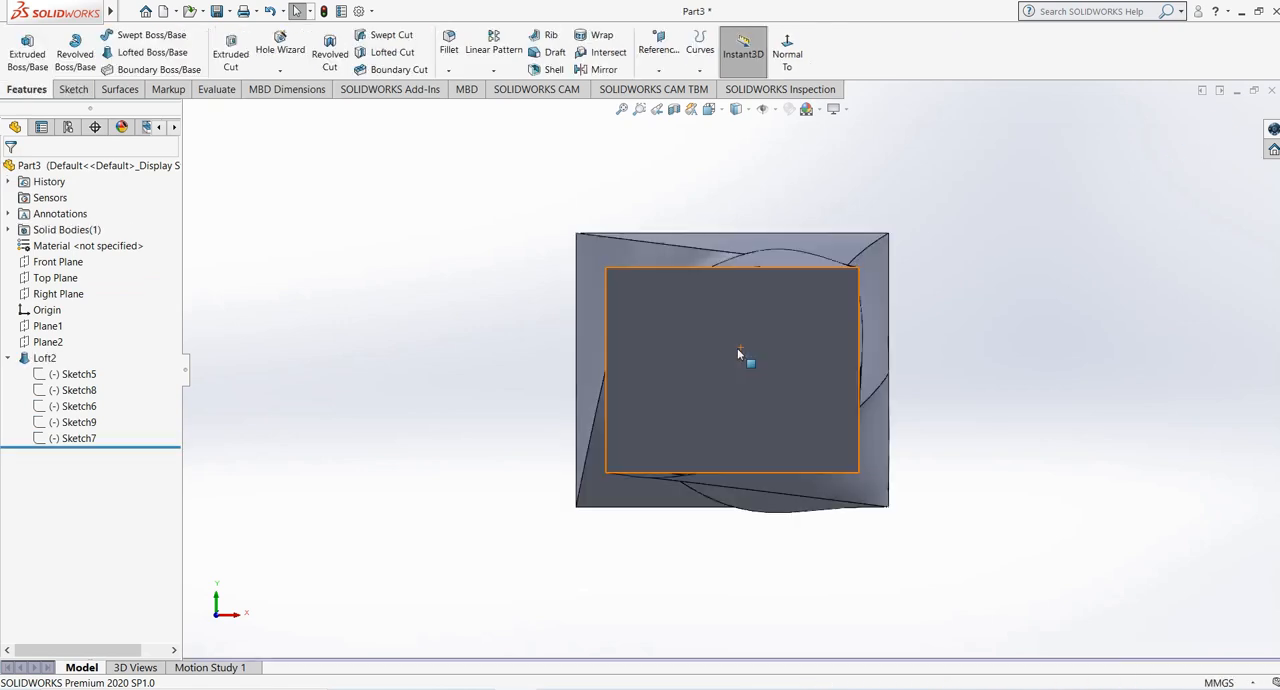
pyautogui.moveTo(750, 400); pyautogui.dragTo(655, 432, button='middle')
pyautogui.click(82, 424)
pyautogui.moveTo(280, 358)
pyautogui.mouseDown(button='middle')
pyautogui.moveTo(367, 291)
pyautogui.moveTo(337, 266)
pyautogui.moveTo(303, 330)
pyautogui.moveTo(317, 363)
pyautogui.mouseUp(button='middle')
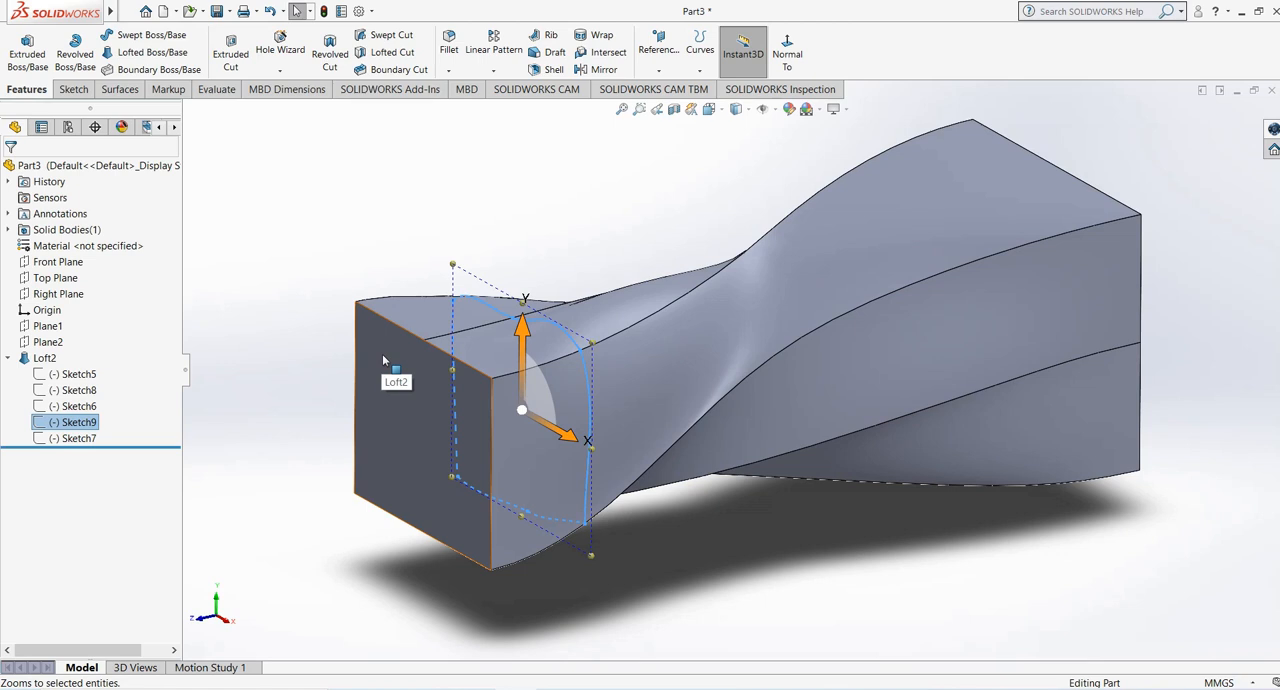
pyautogui.click(515, 247)
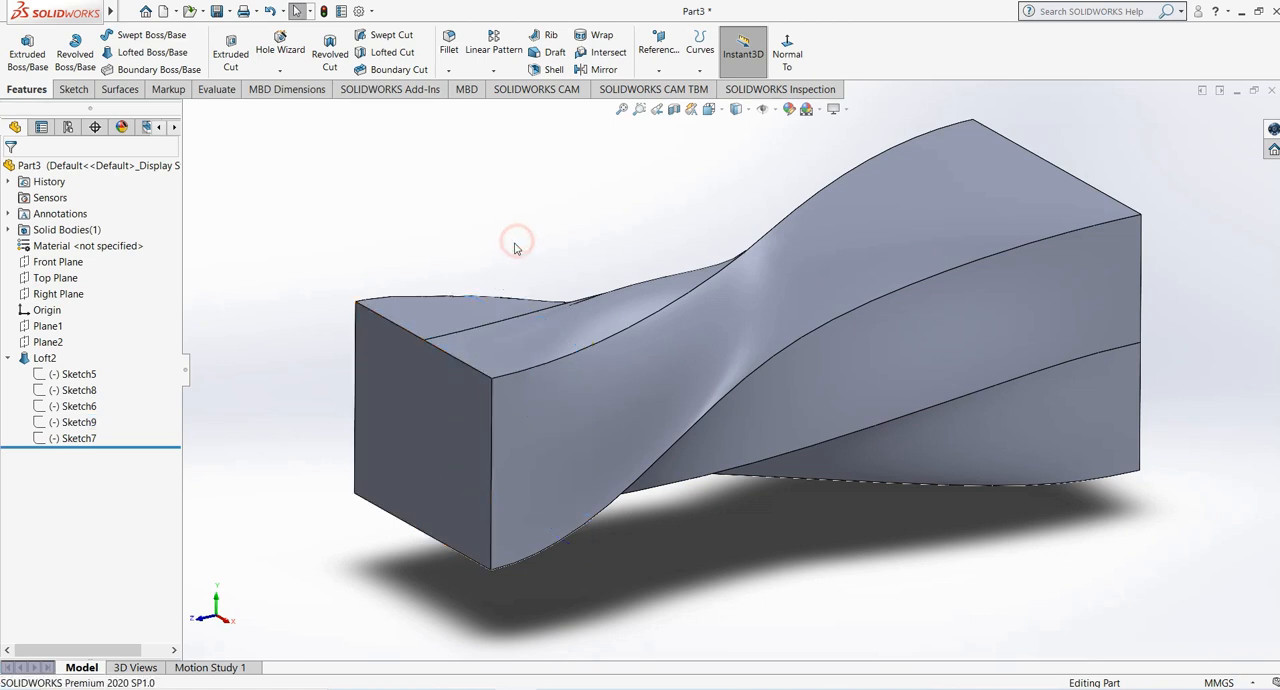